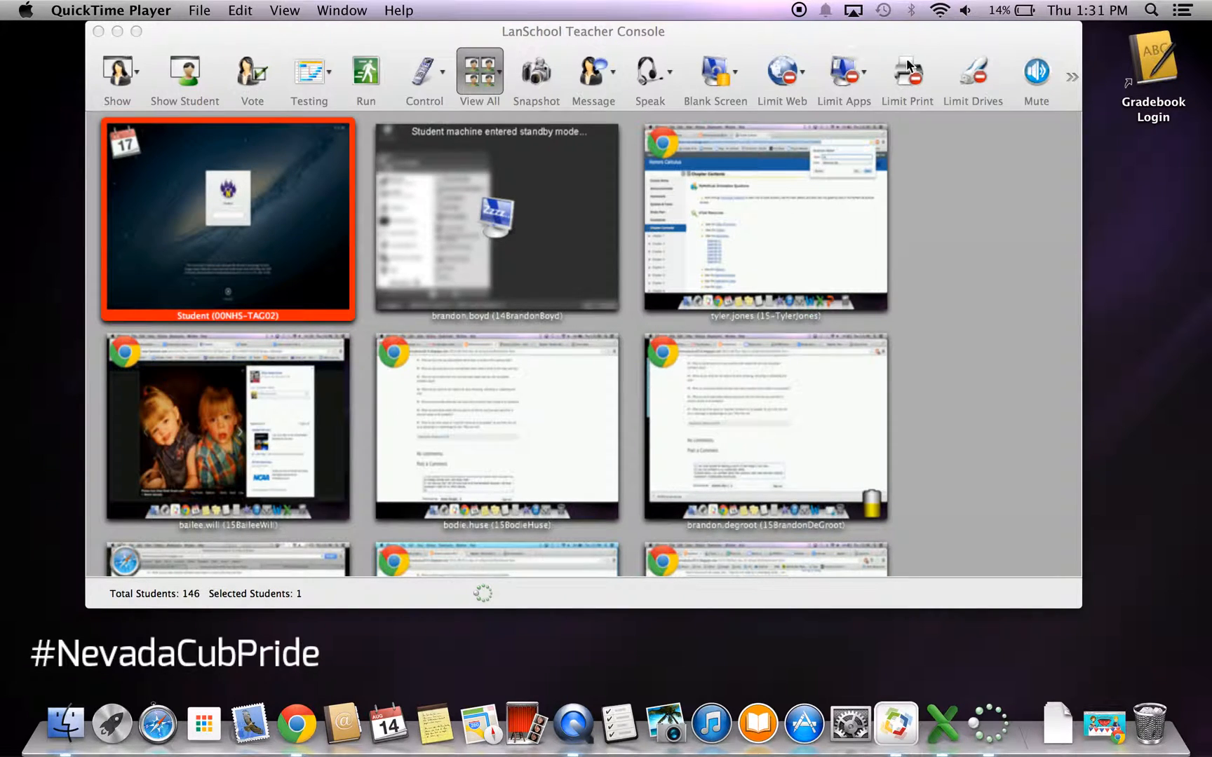
- Open the class list manager to set up a new class list
click(1071, 79)
click(1071, 78)
mouse_move(1071, 149)
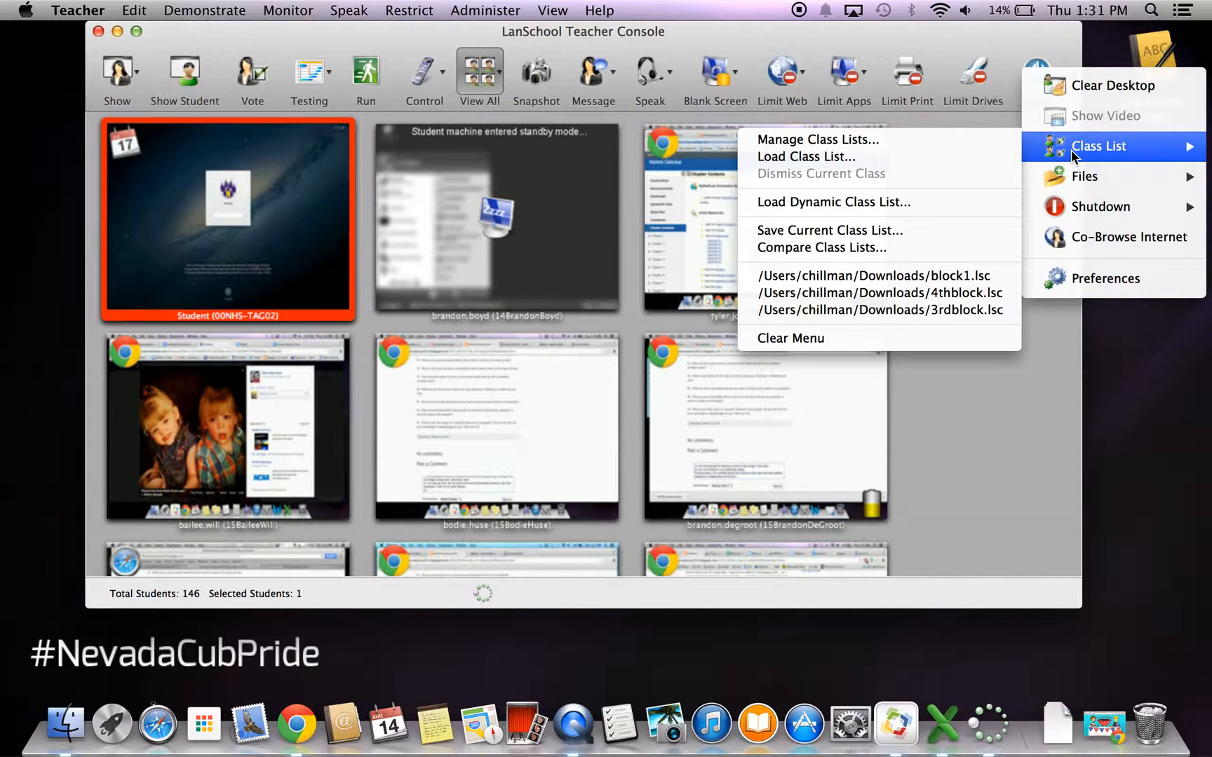
click(462, 6)
click(466, 10)
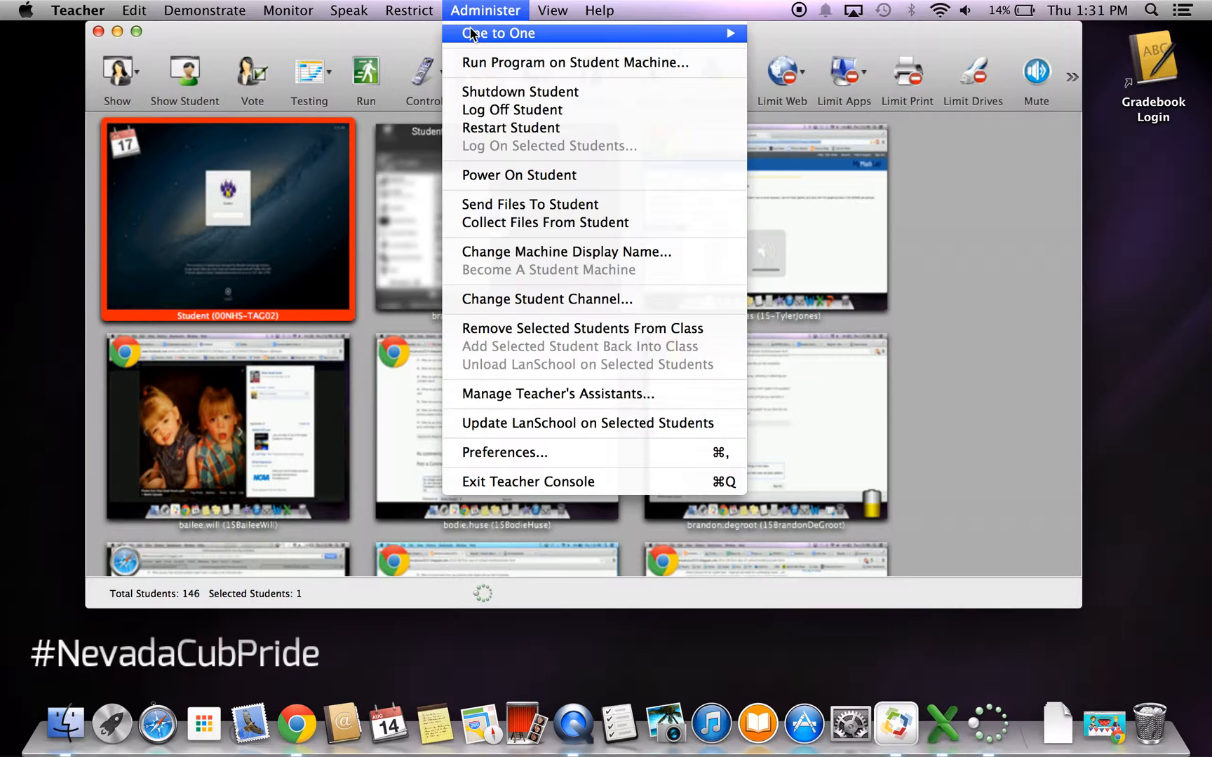
click(769, 36)
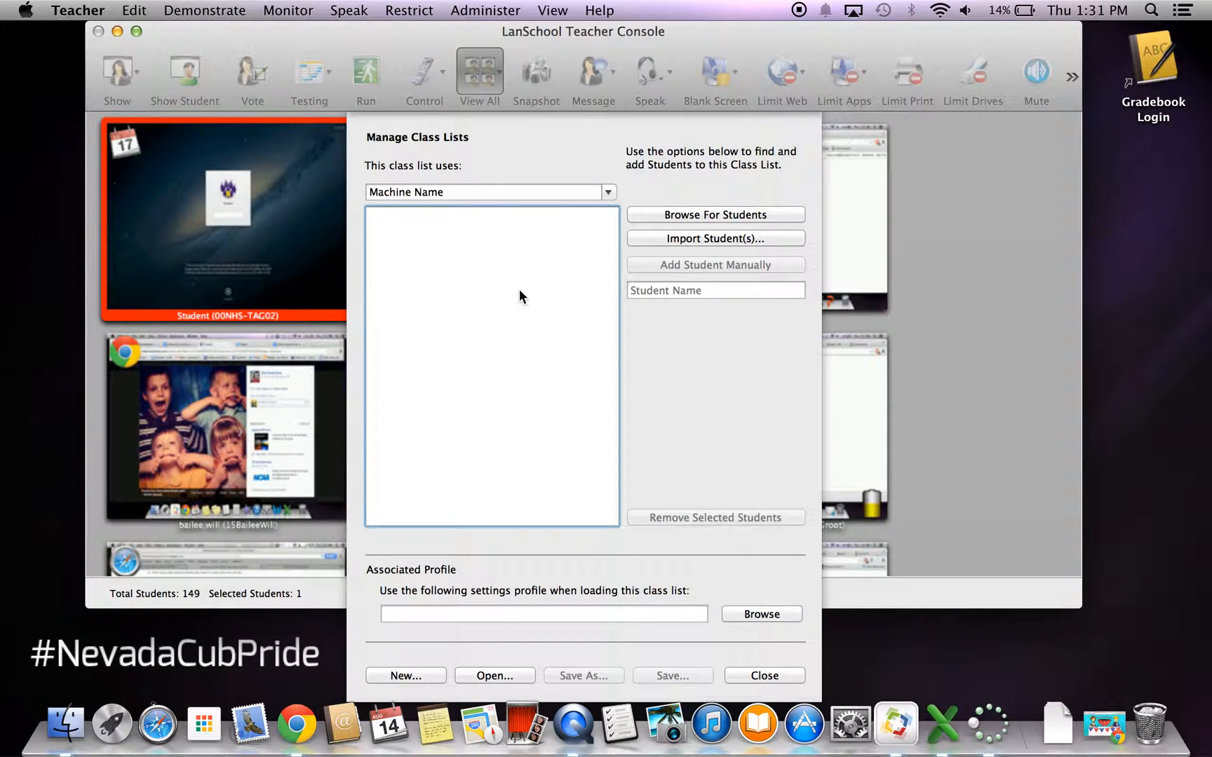
- Browse for active students to add to the class list and filter the discovered machines by 17
click(674, 216)
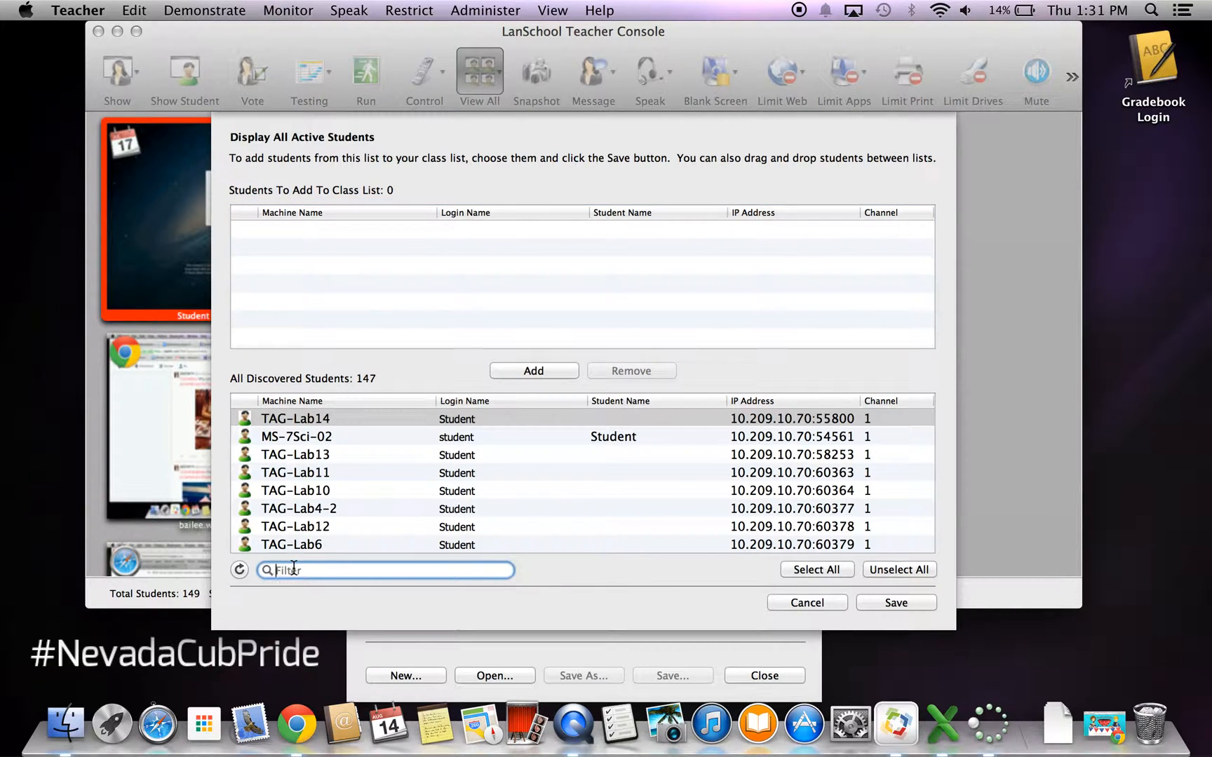
scroll(292, 508, down, 5)
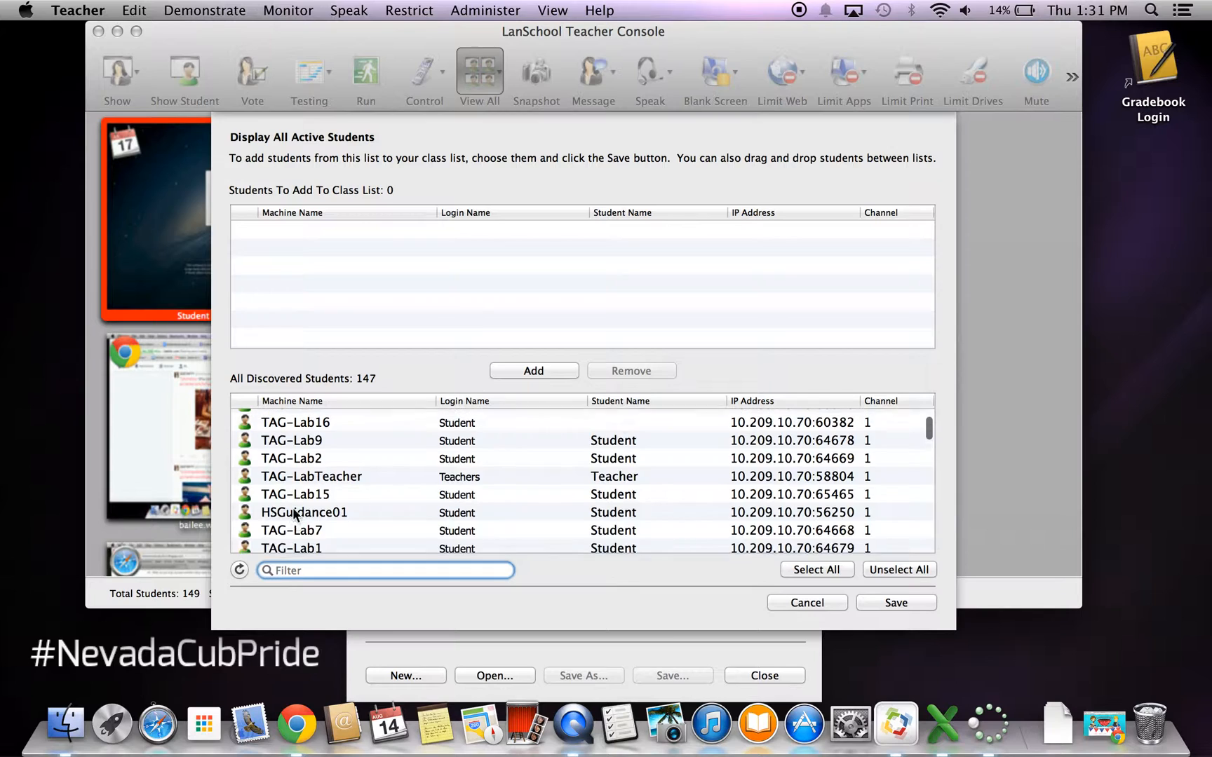
scroll(293, 508, up, 3)
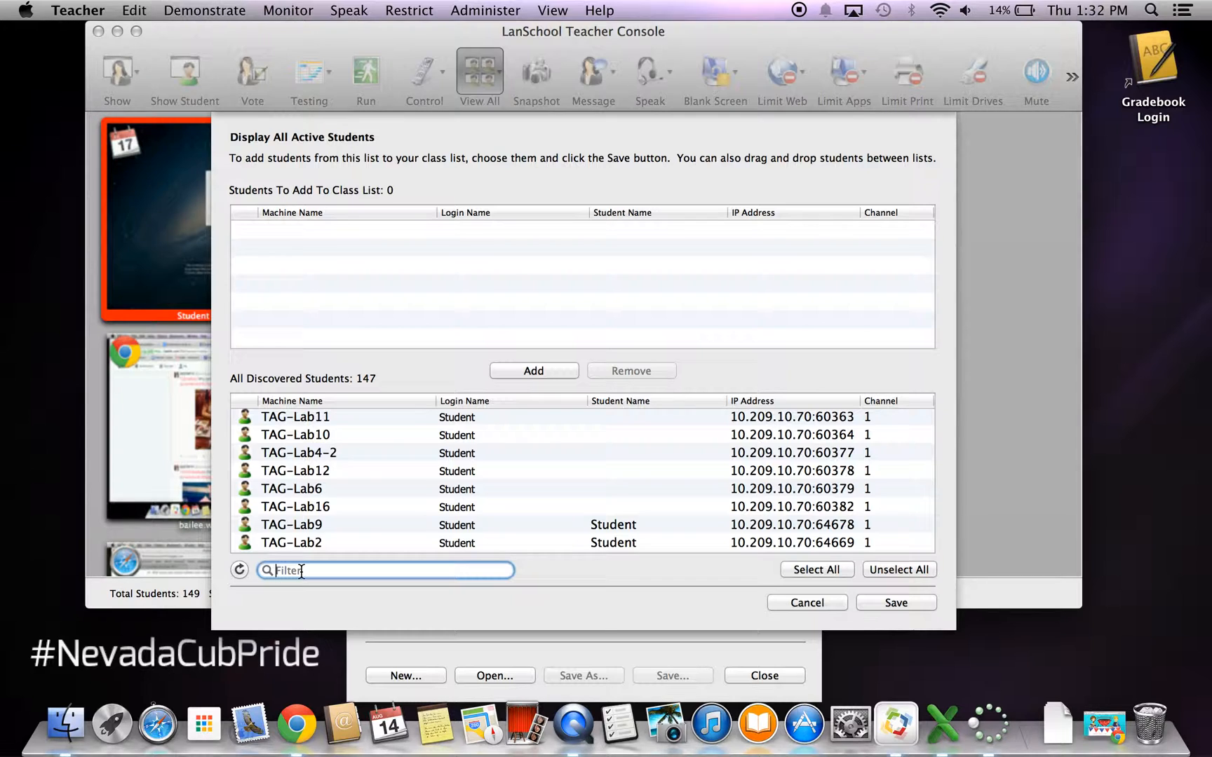
text(17)
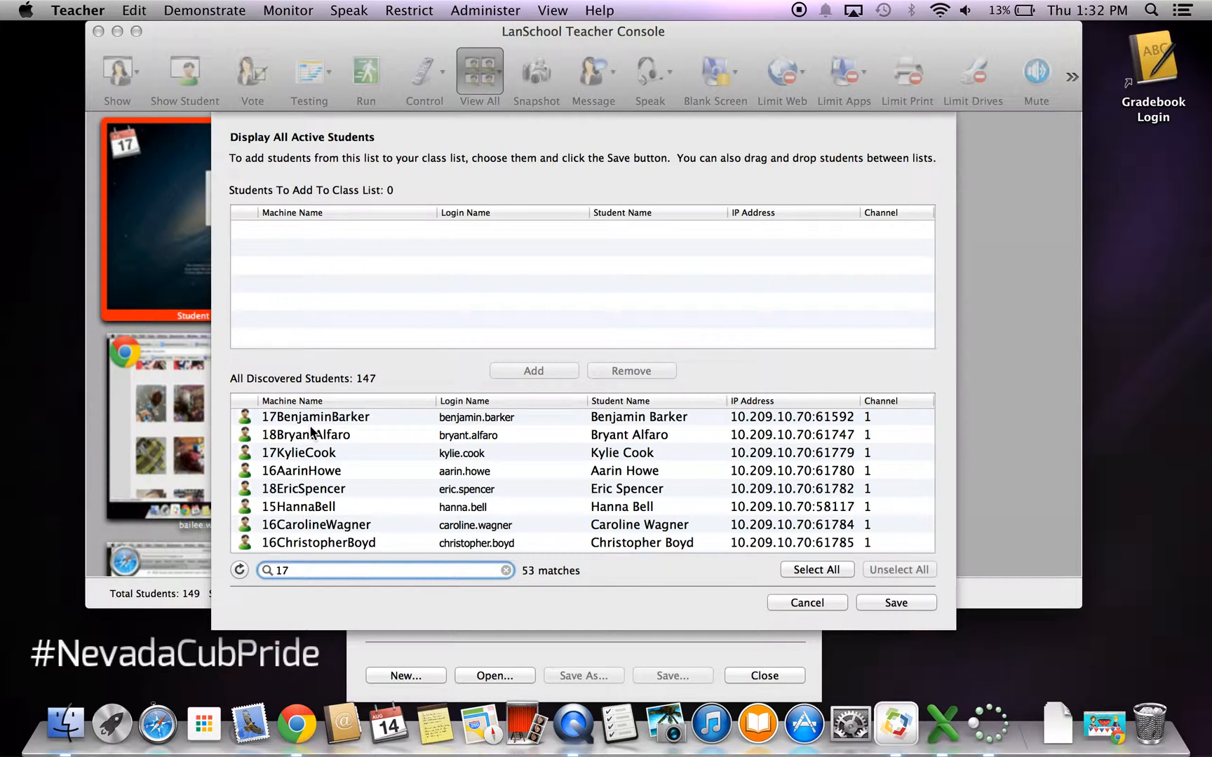
- Select nine students whose machine names start with 17 and add them to the students to include in the class list
click(312, 419)
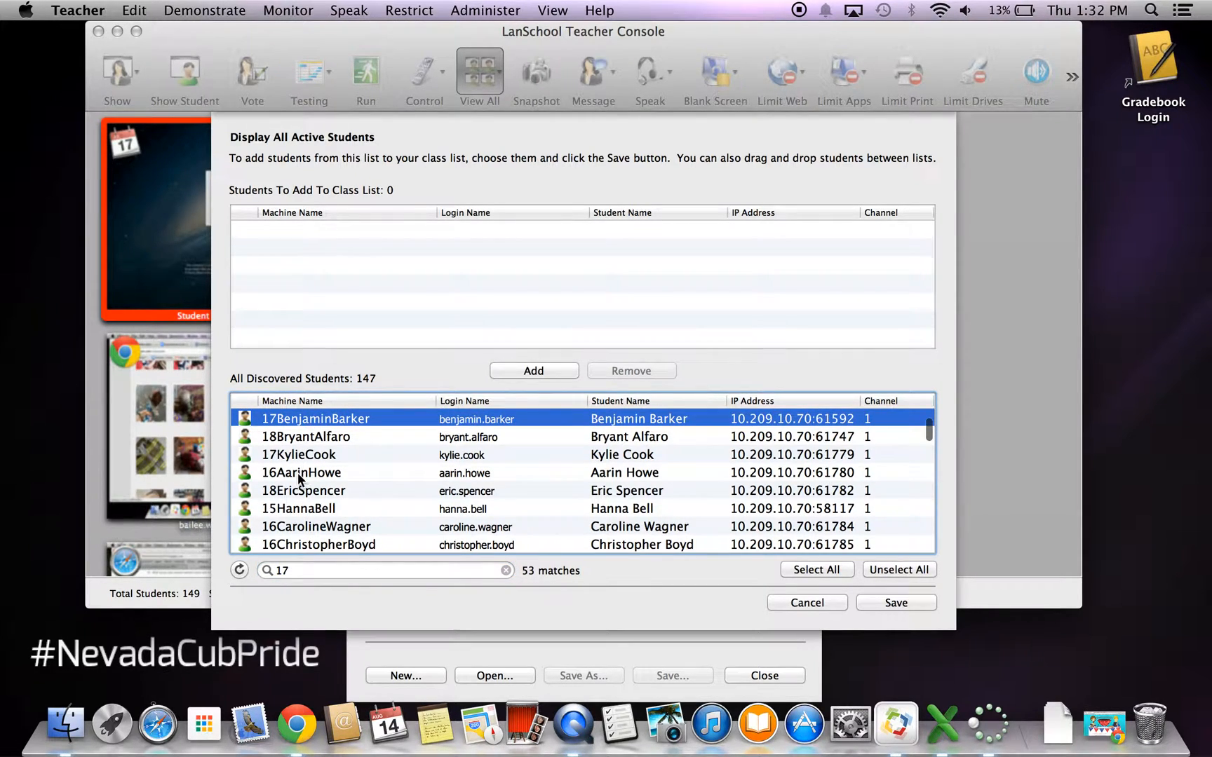
scroll(298, 505, down, 6)
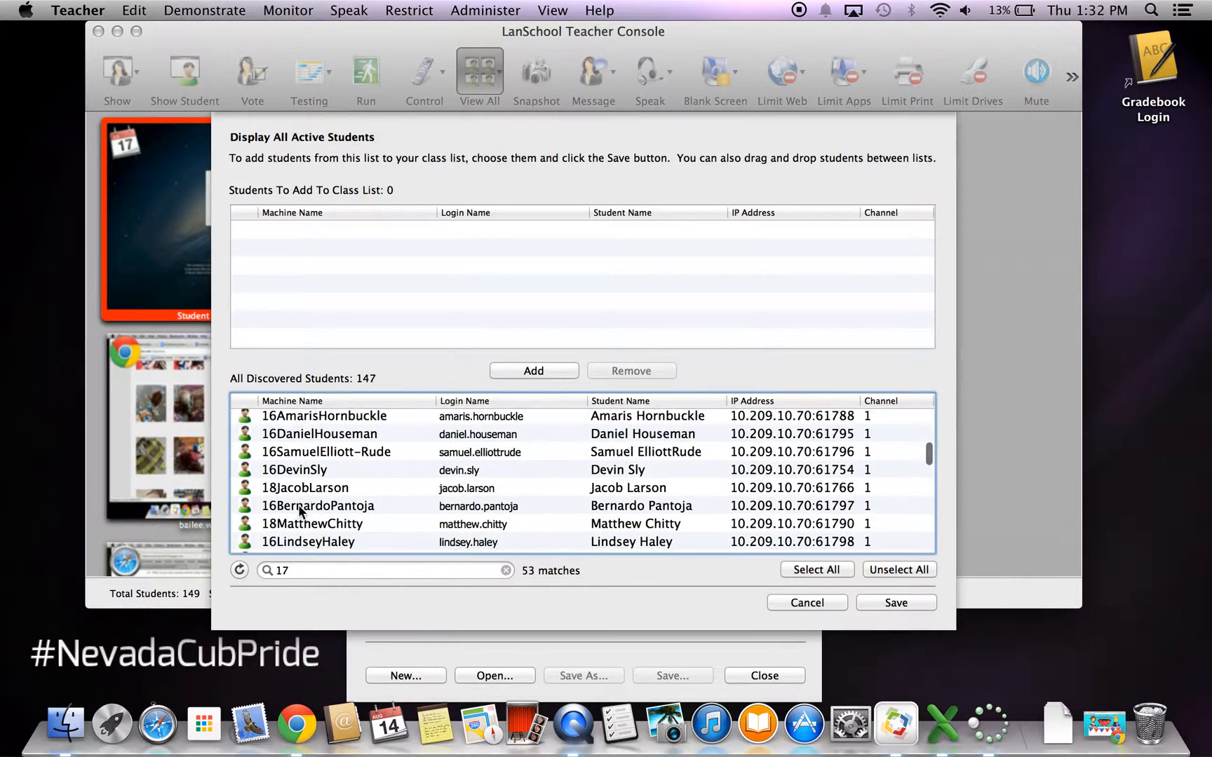
scroll(300, 510, down, 4)
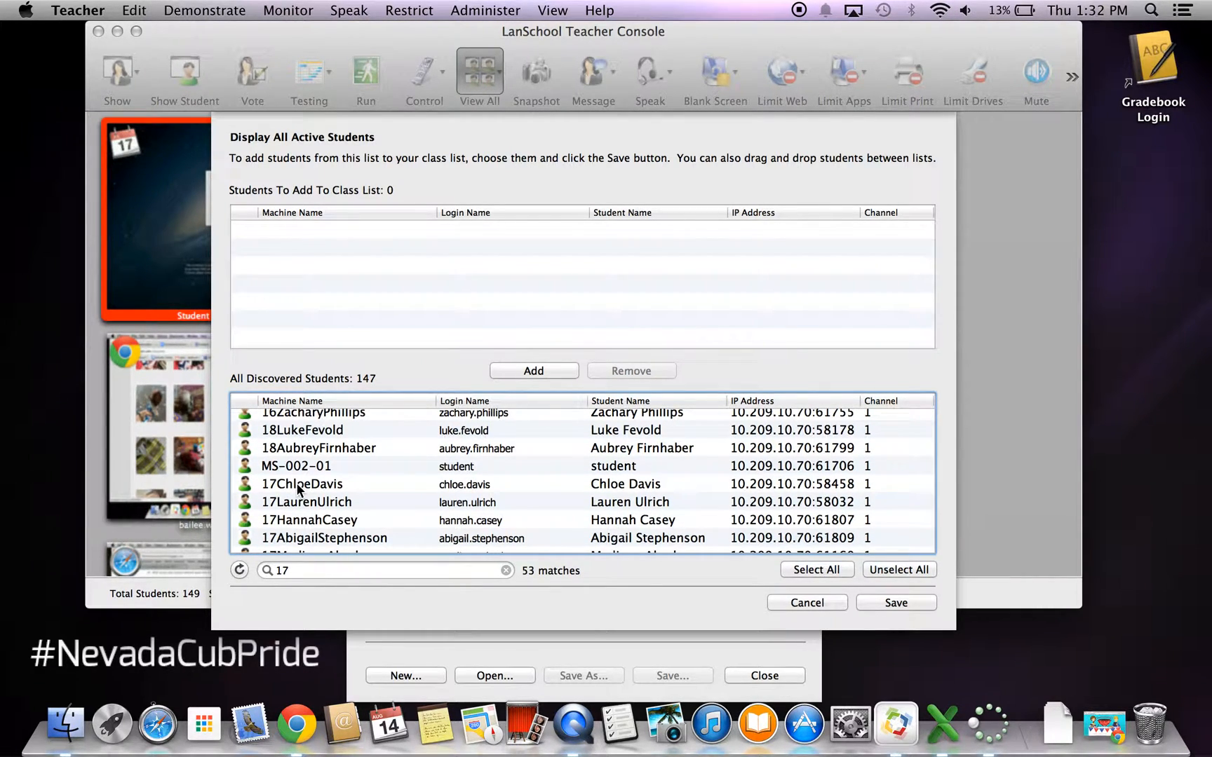
click(297, 484)
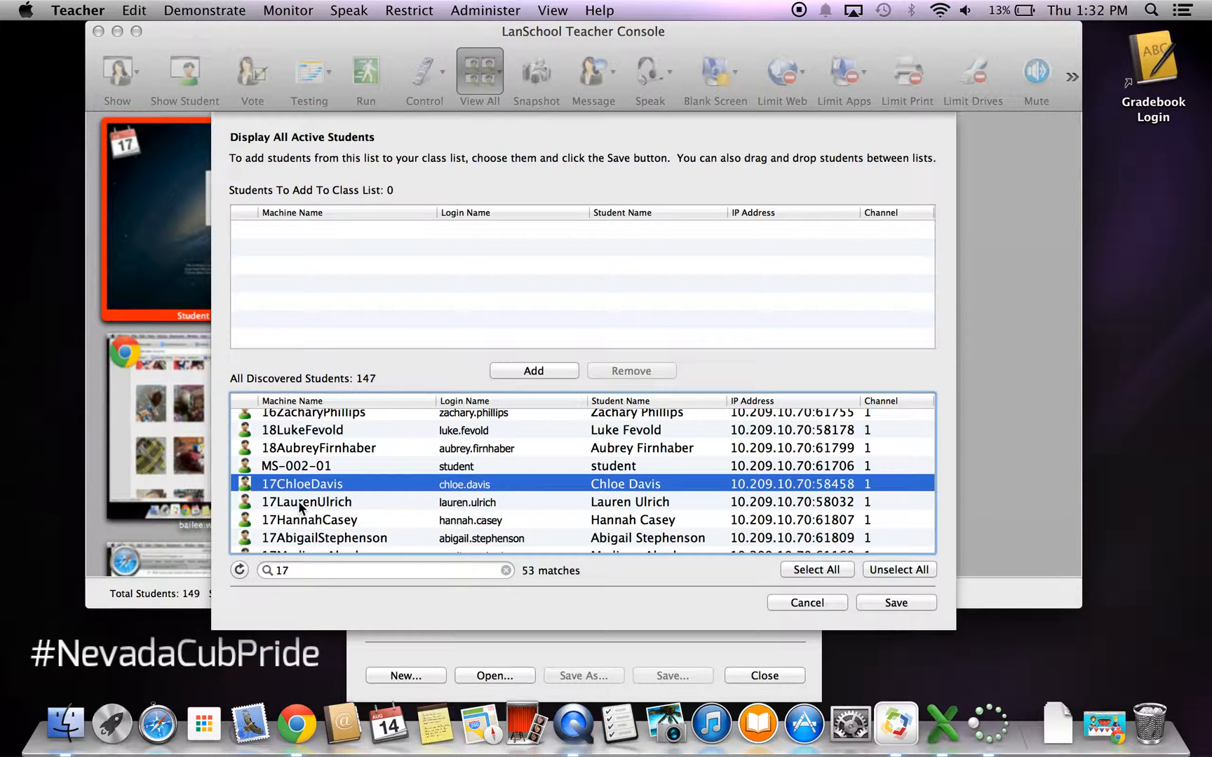
shift+click(297, 502)
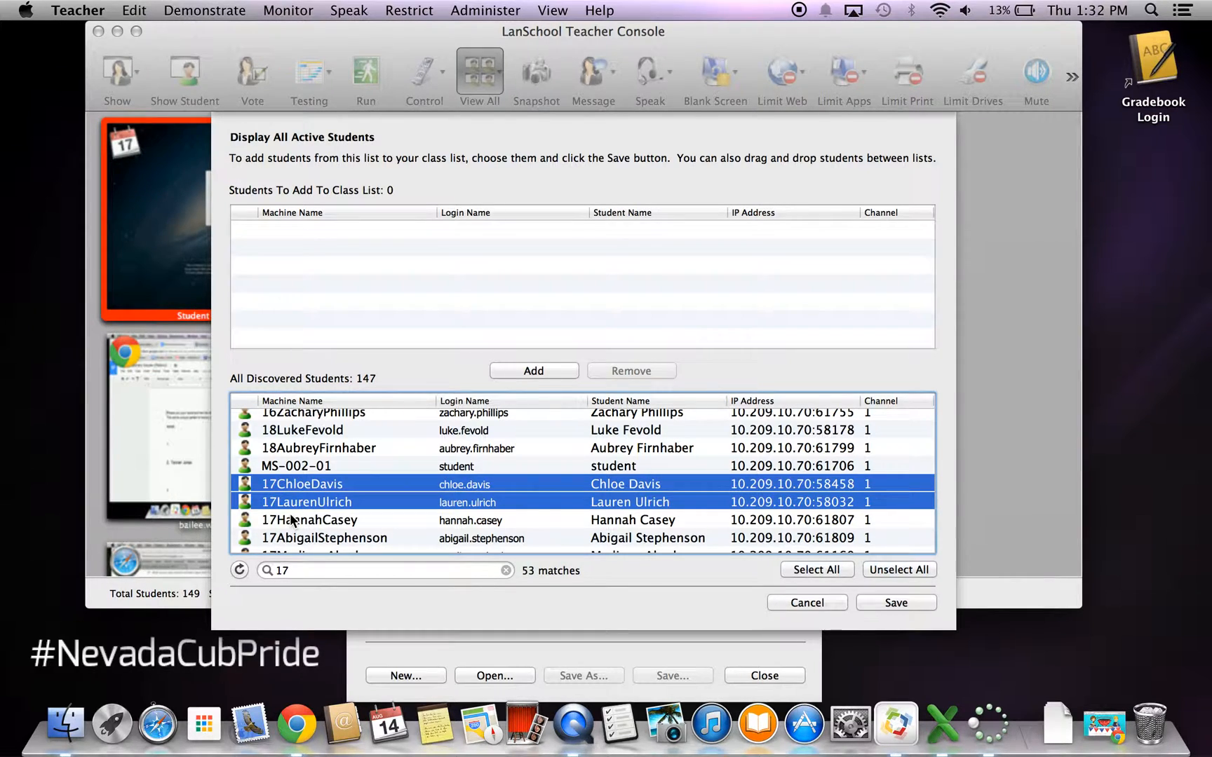
shift+click(293, 519)
shift+click(283, 539)
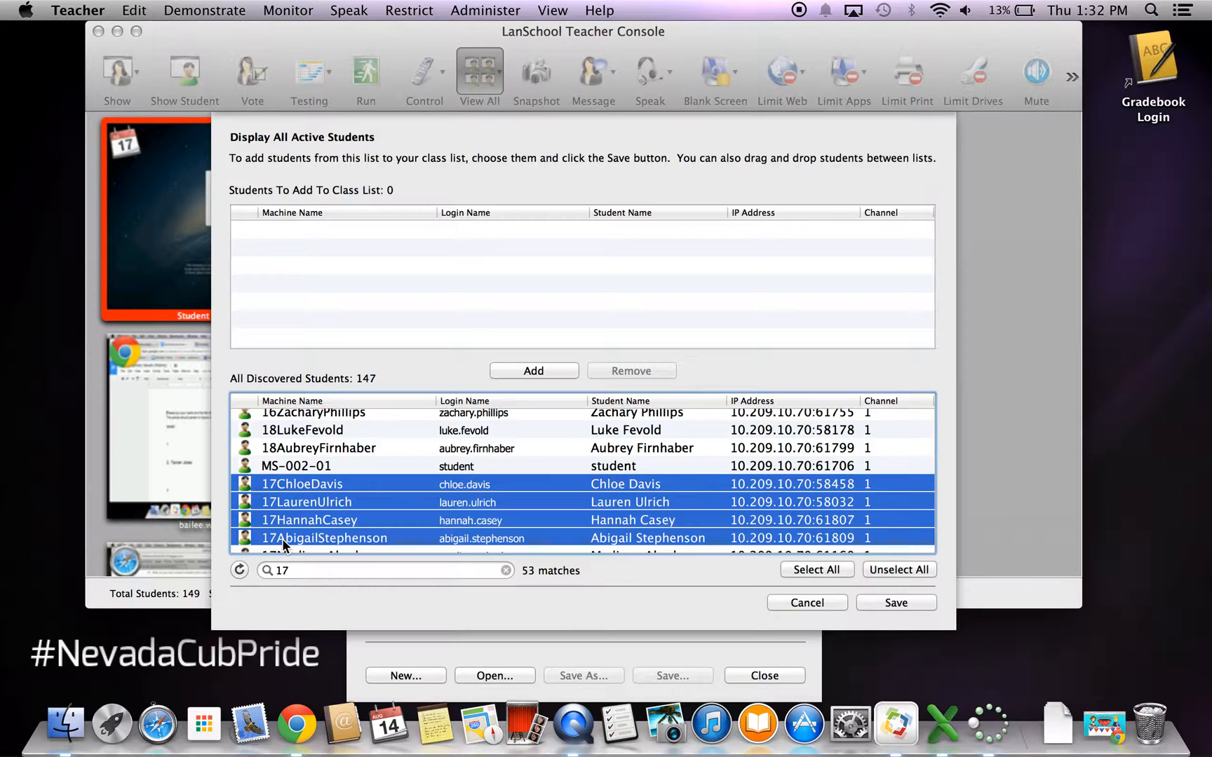
scroll(282, 538, down, 5)
super+click(298, 468)
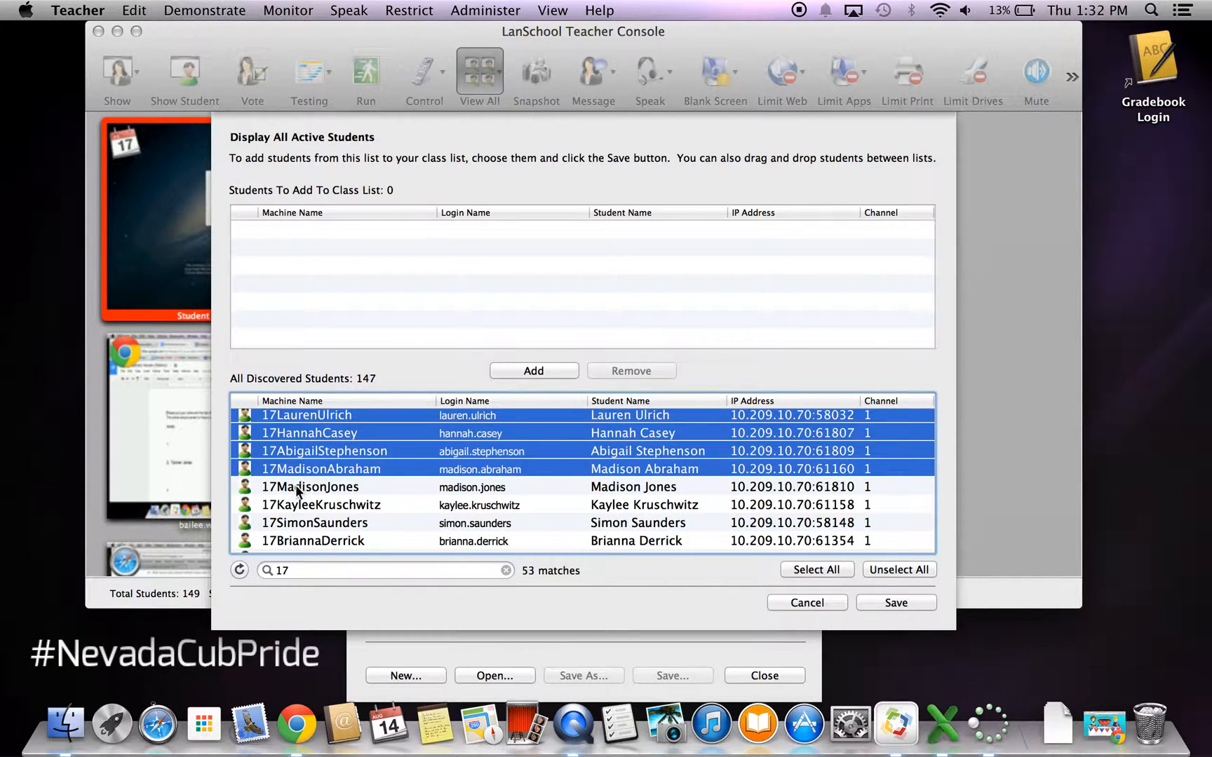
super+click(295, 485)
super+click(289, 523)
super+click(288, 542)
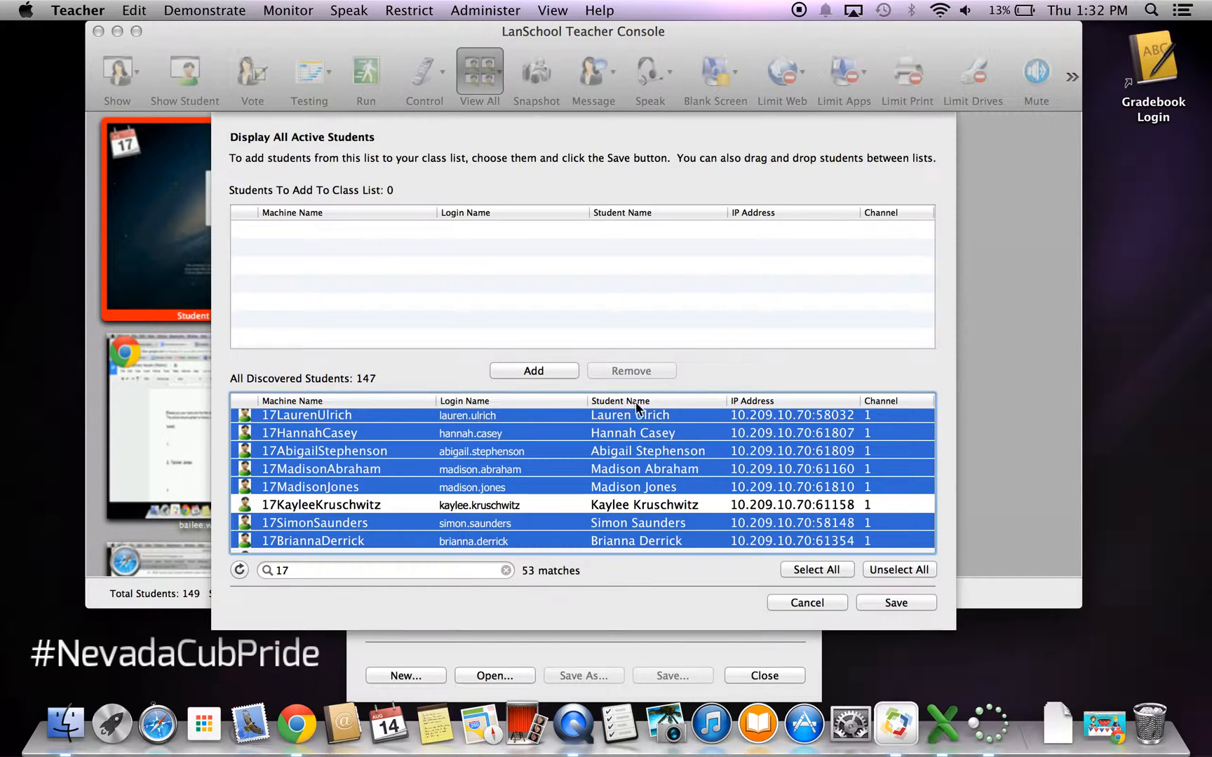
click(536, 372)
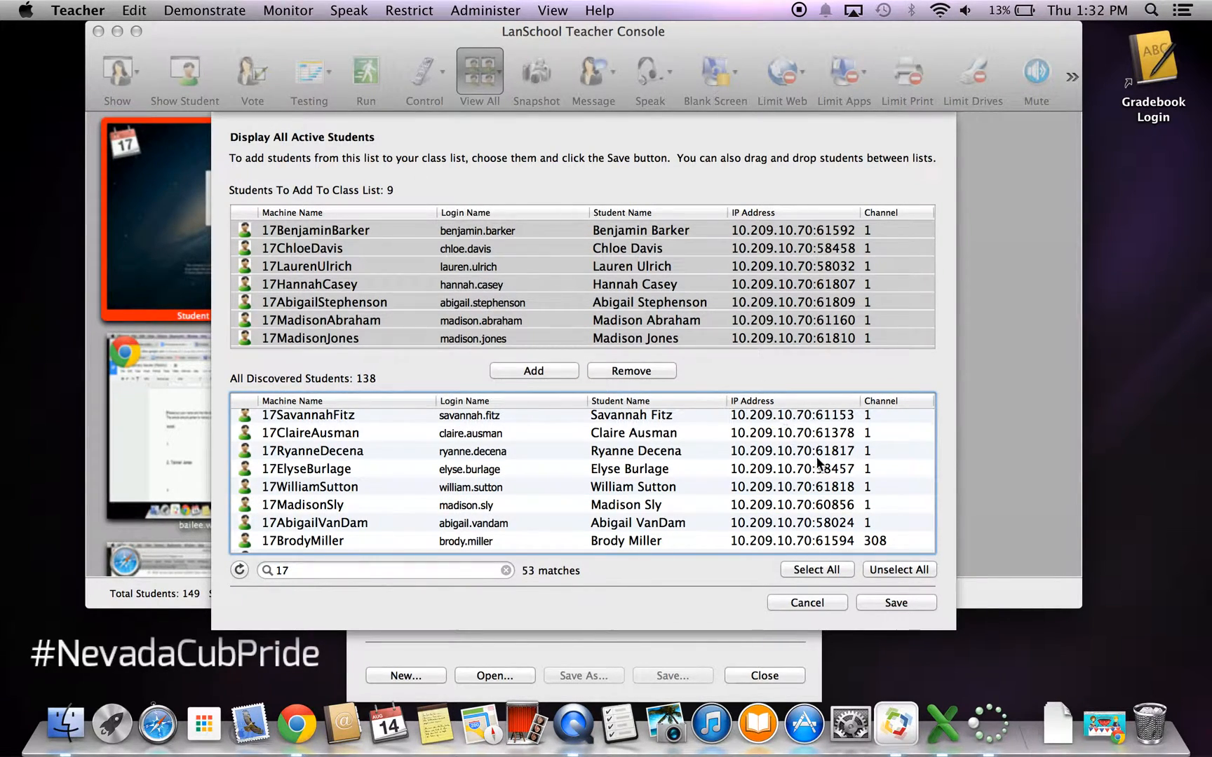
- Filter the discovered students by 18, add three machines starting with 18, and save the selection to the class list
click(302, 570)
key(BackSpace)
text(8)
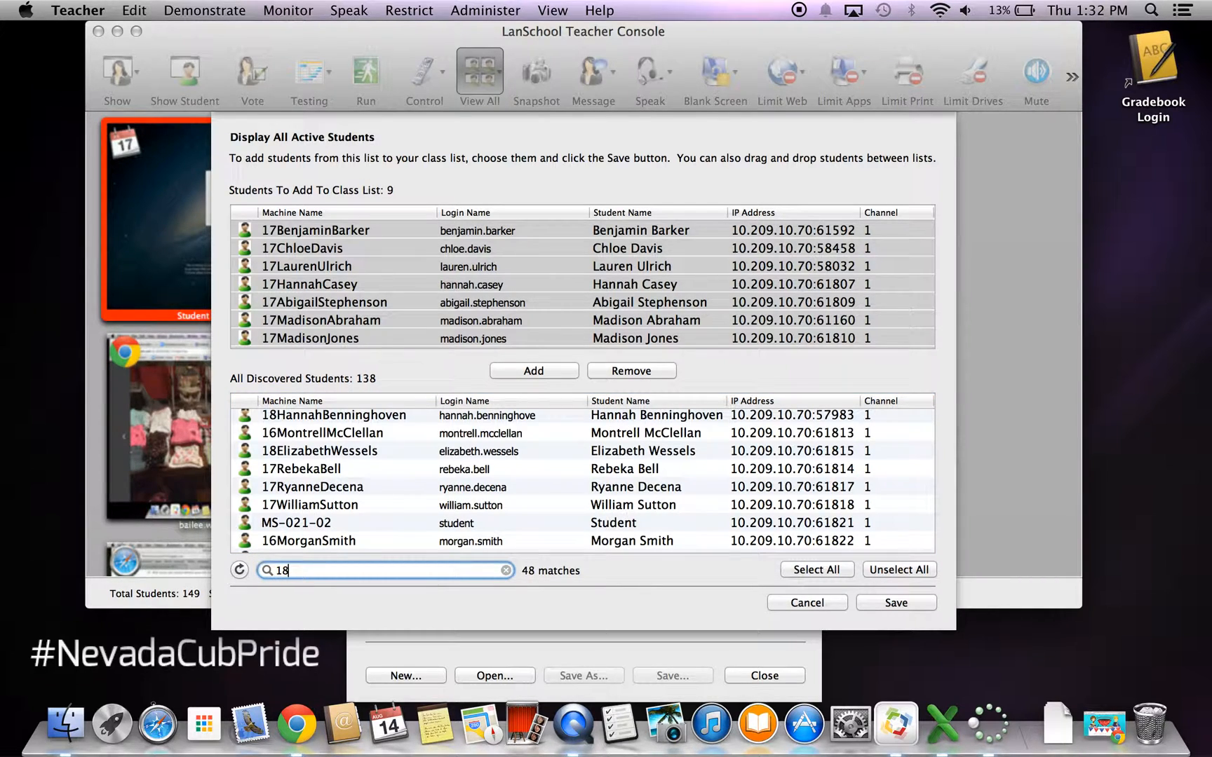
scroll(301, 473, down, 10)
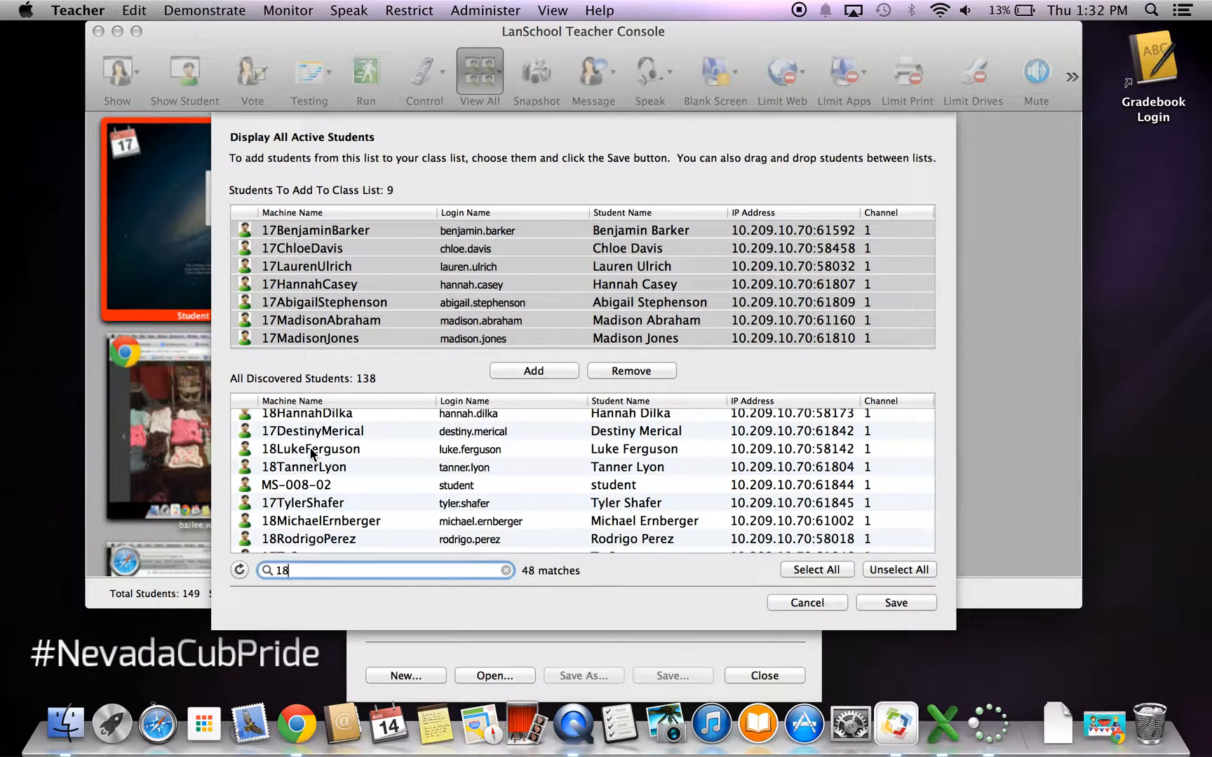
click(309, 449)
shift+click(311, 470)
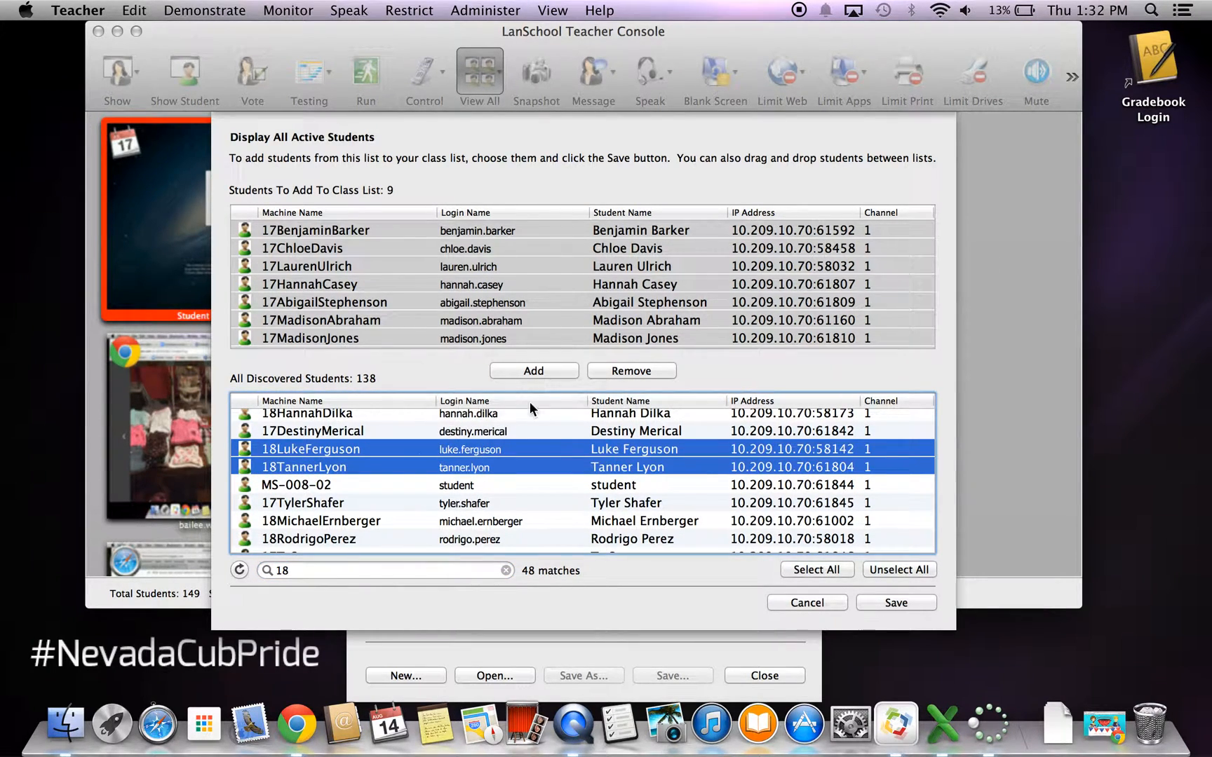
click(536, 373)
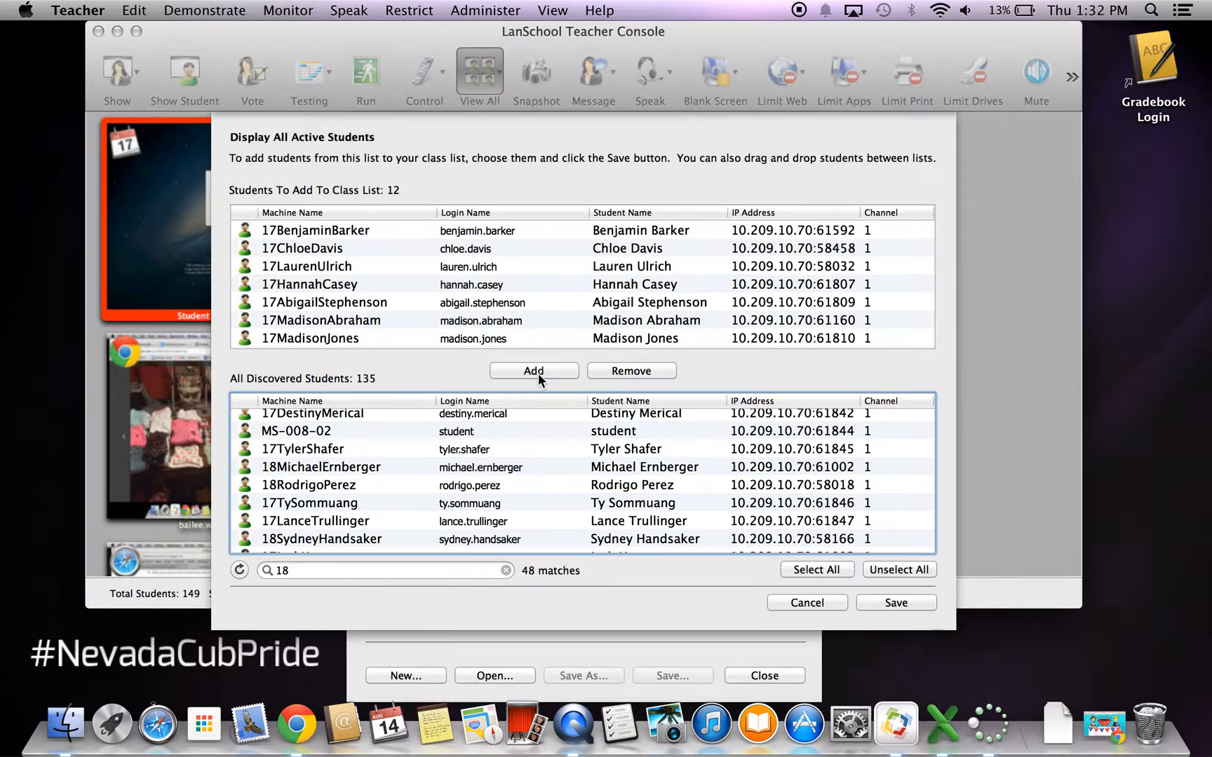
click(901, 602)
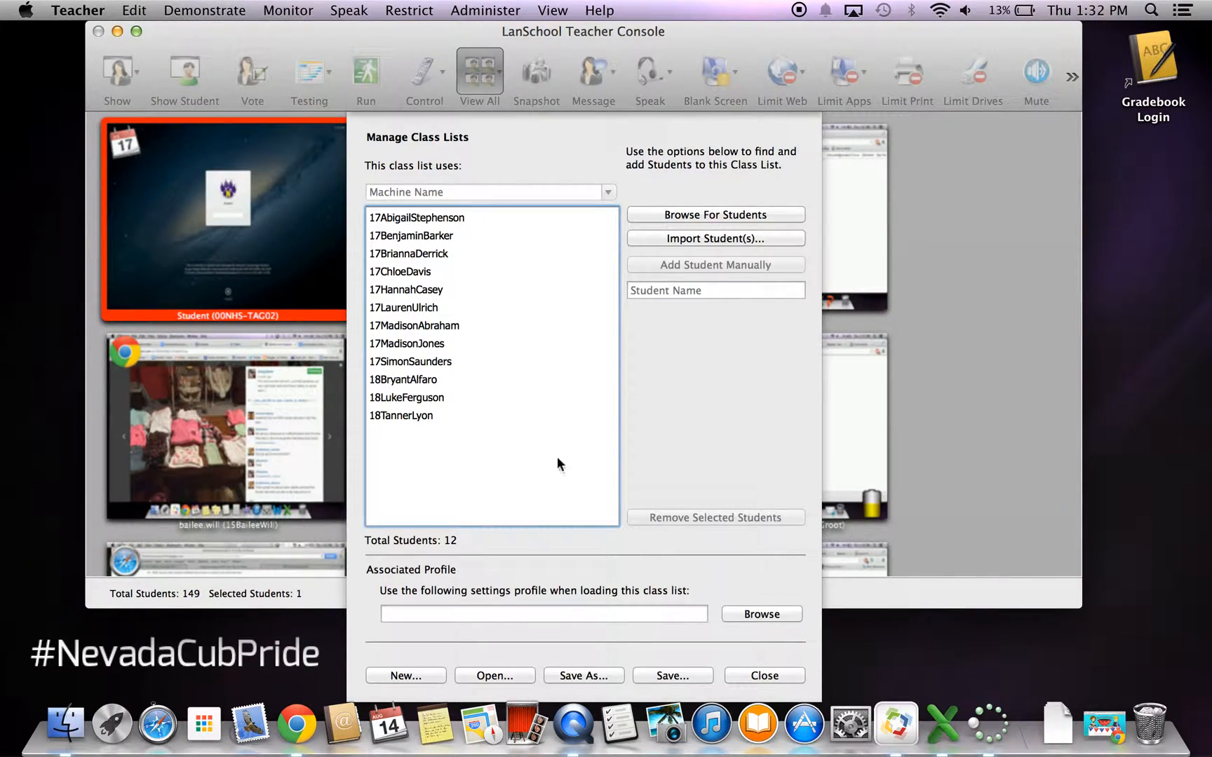
- Manually add the machine NHS-loaner-04 to the class list
click(698, 294)
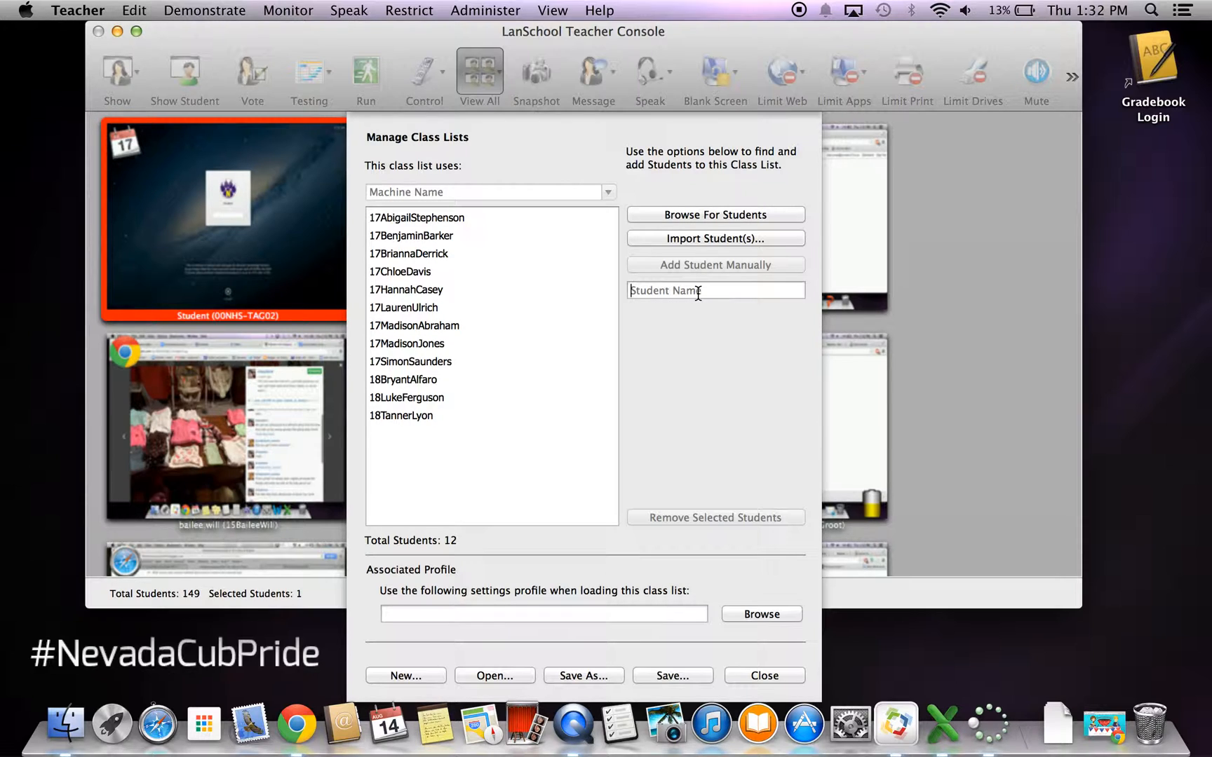
text(N)
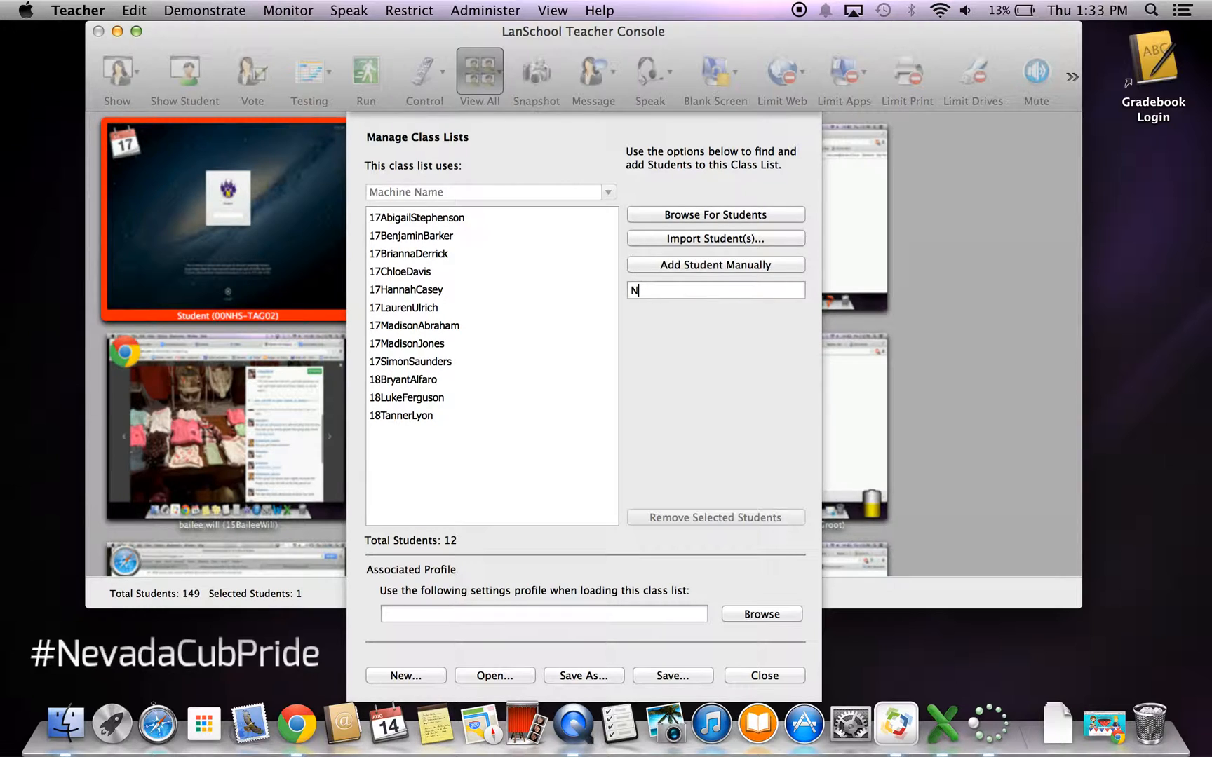
text(HS-loaner-04)
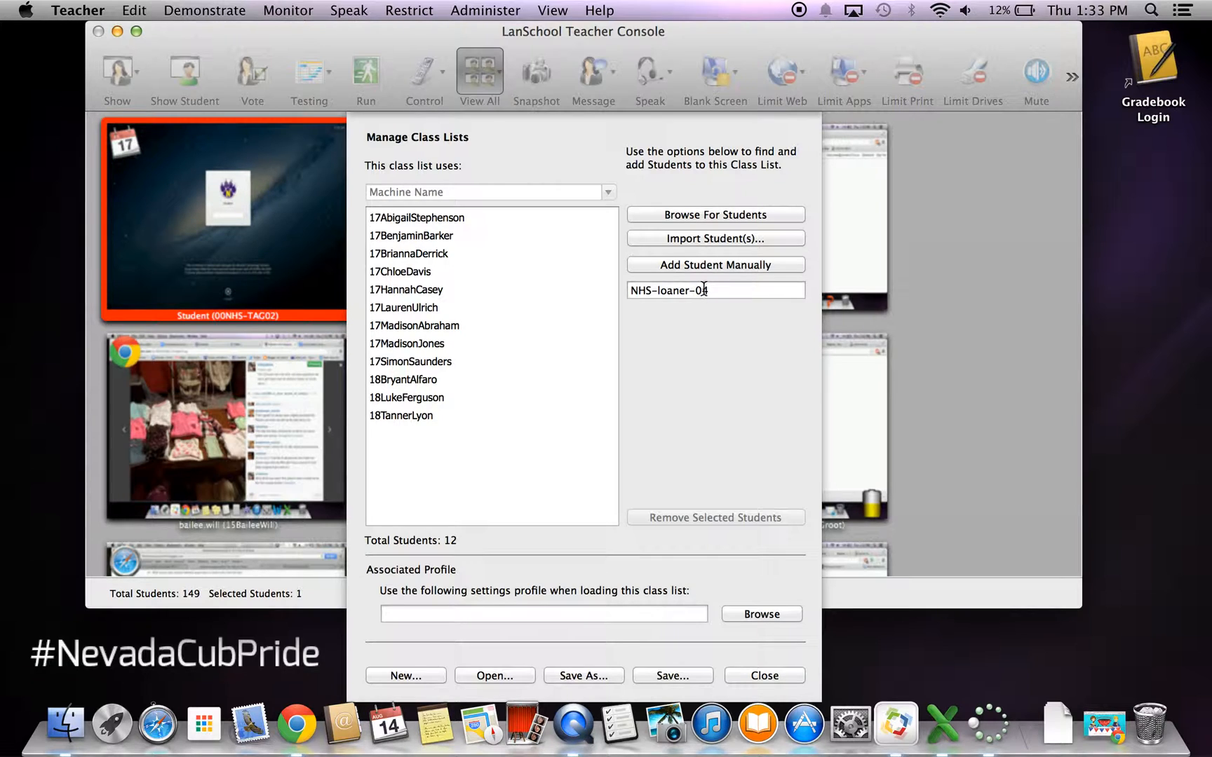
click(722, 268)
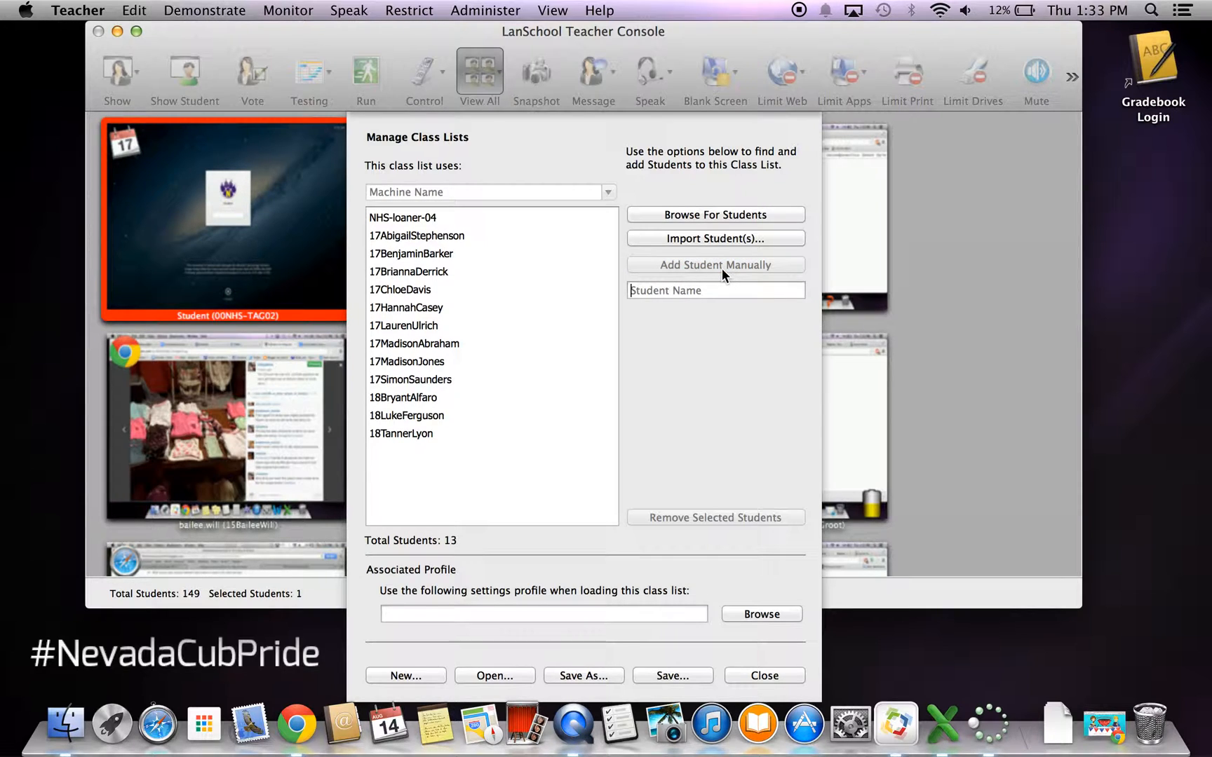
- Save the class list as 2ndblock.lsc in the Downloads folder and close the class list manager
click(573, 675)
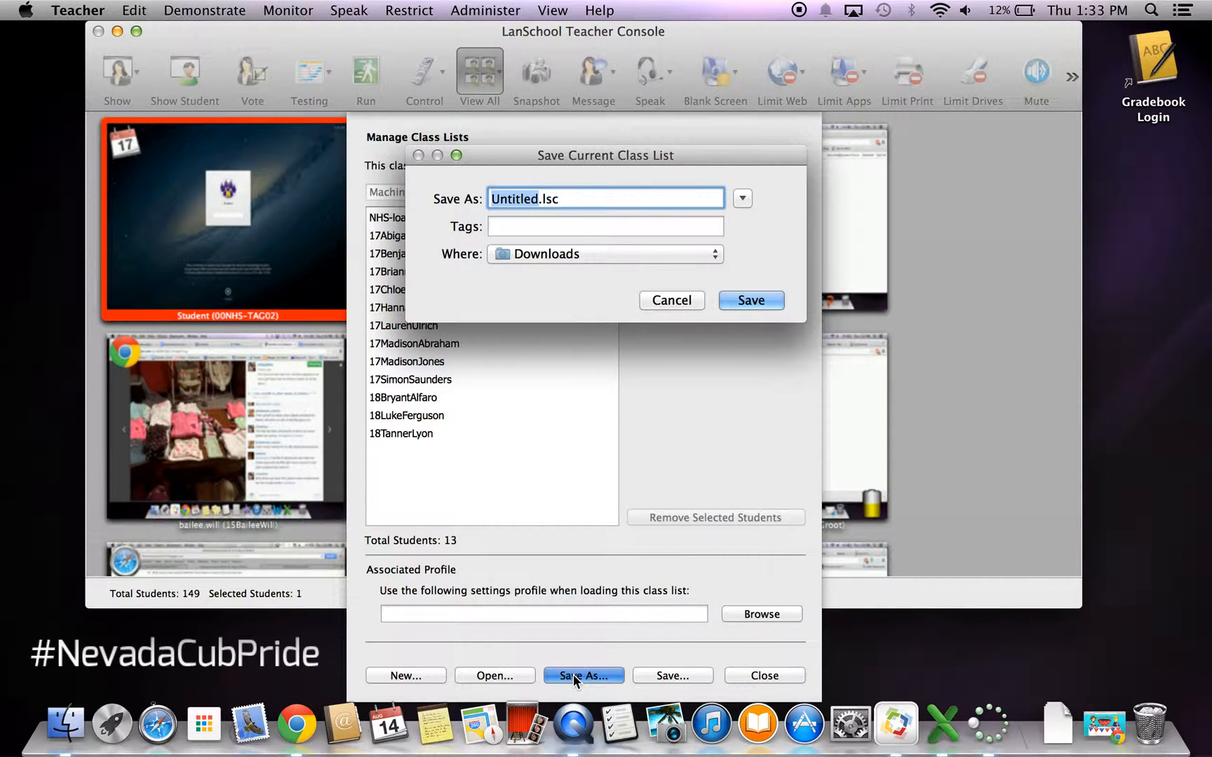
text(2ndblock)
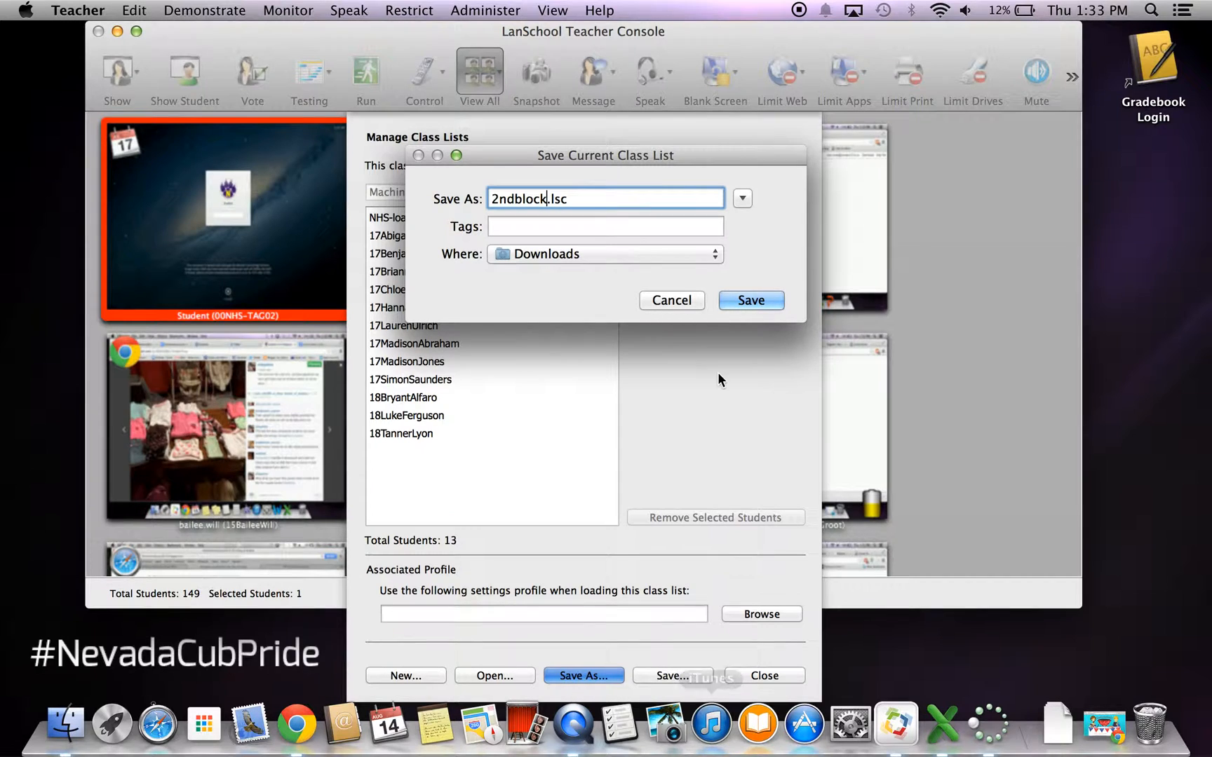
click(744, 300)
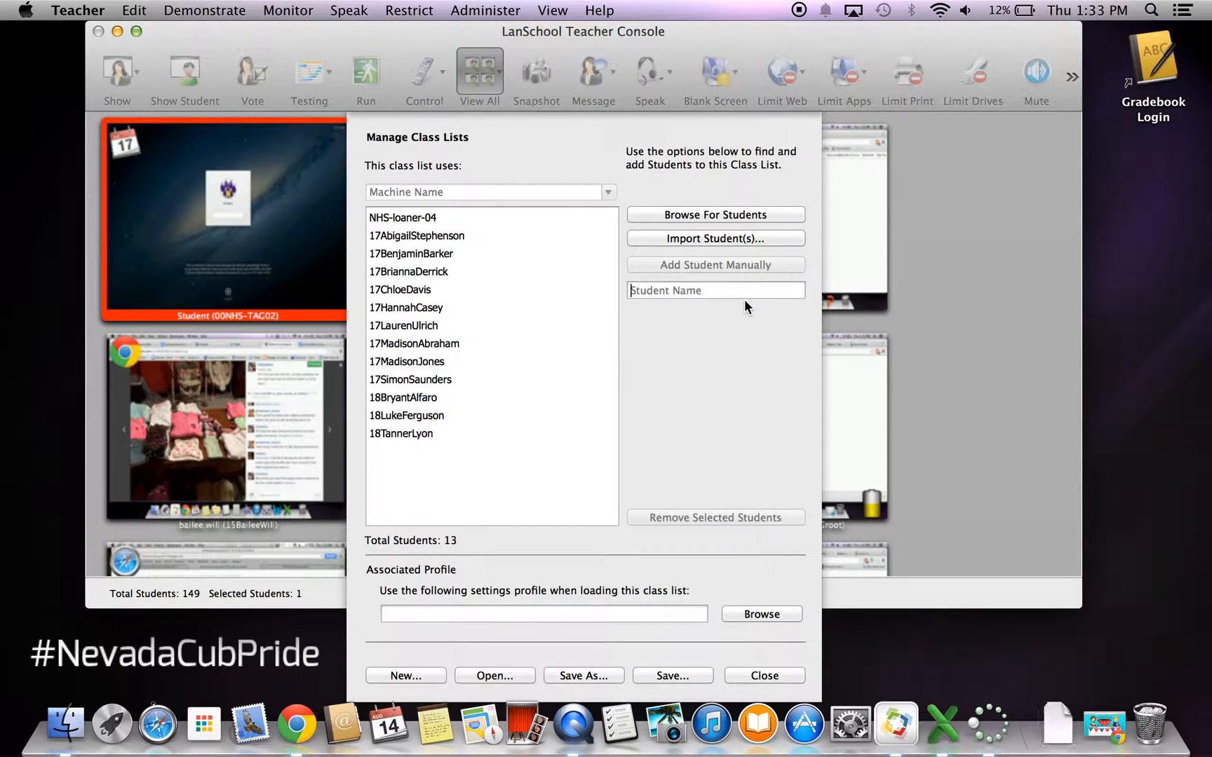
click(758, 677)
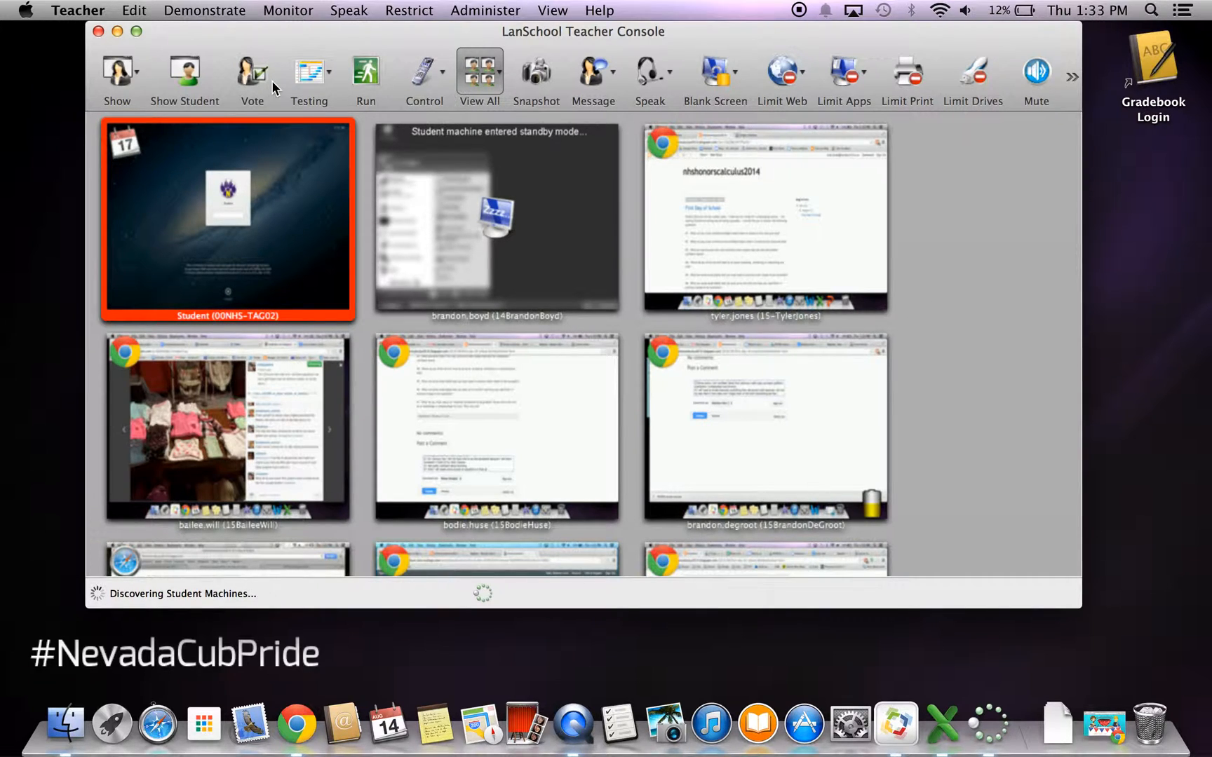
- Load the saved class list 2ndblock.lsc from the Downloads folder
click(1072, 77)
mouse_move(1031, 147)
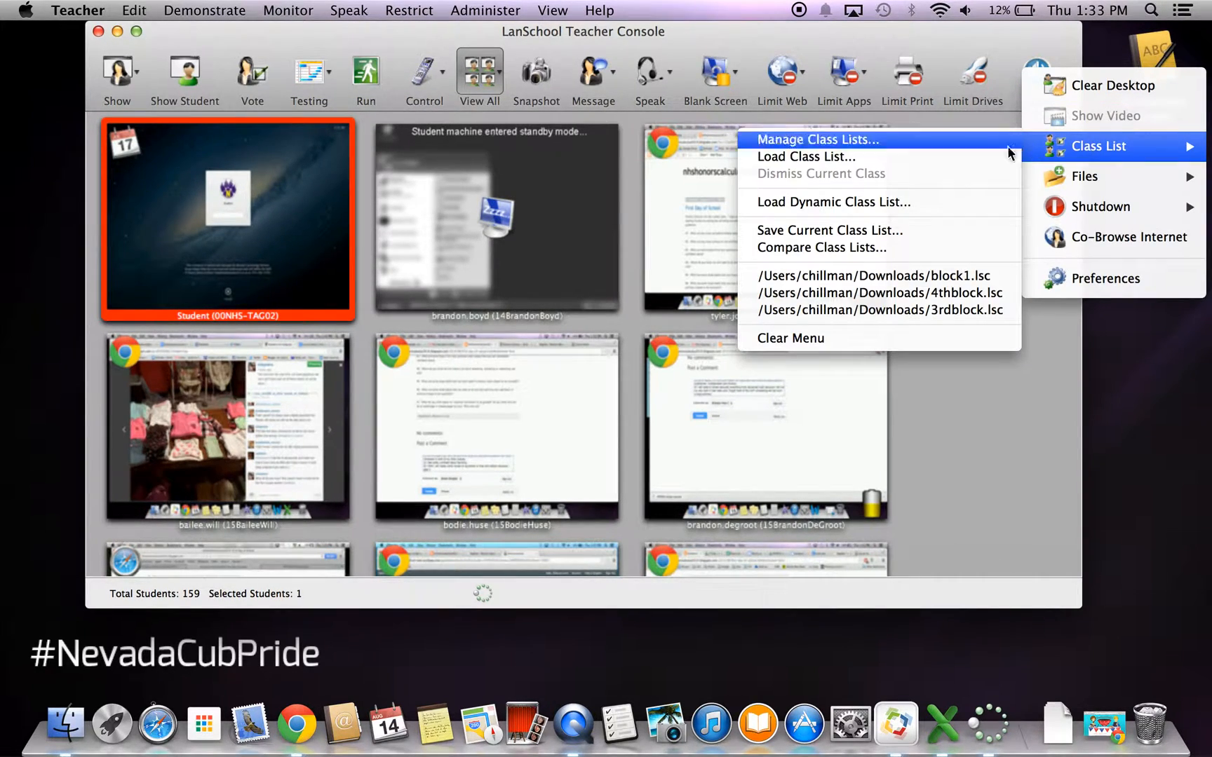
click(865, 155)
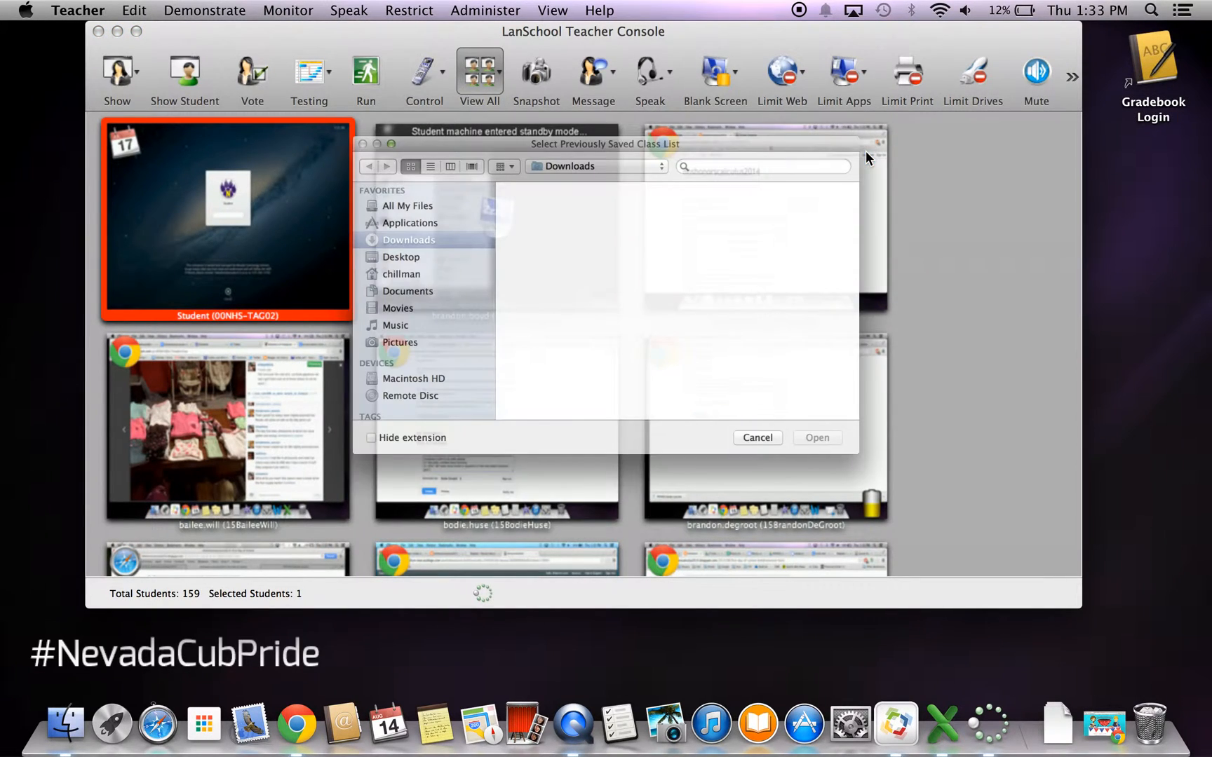
click(548, 184)
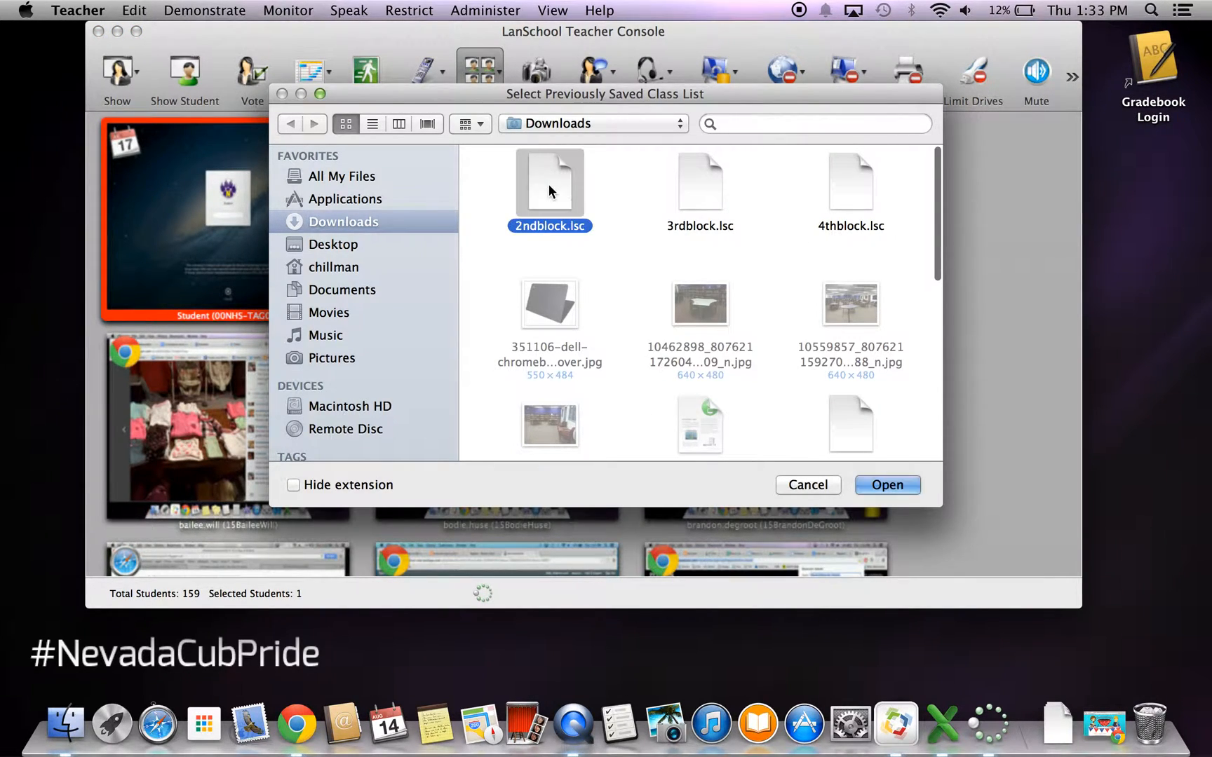
click(885, 484)
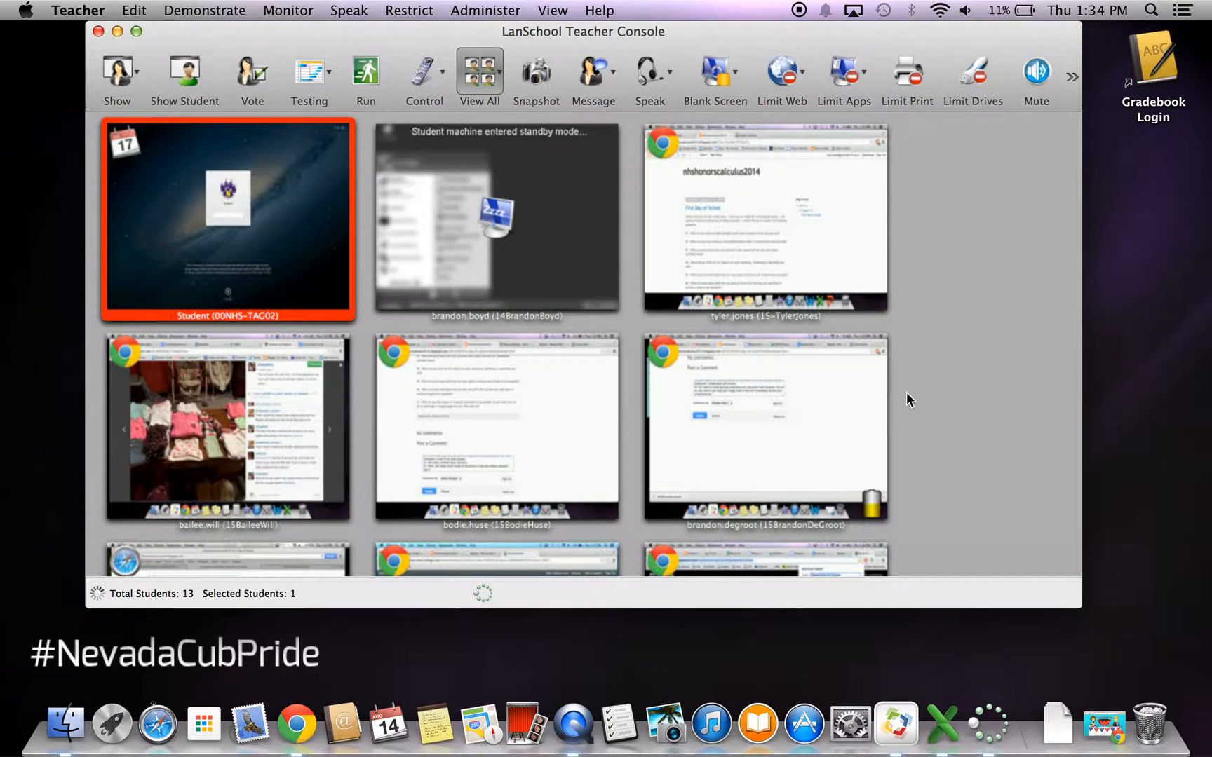
click(1071, 80)
click(1088, 205)
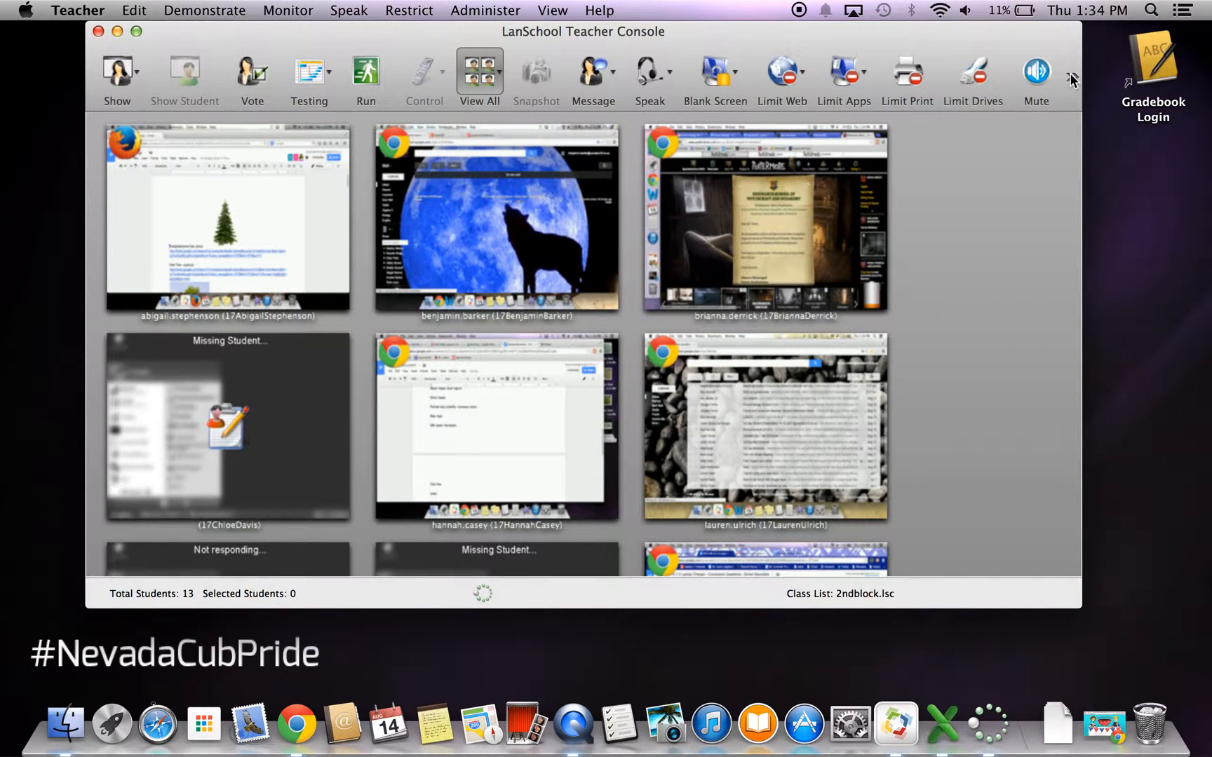
click(1072, 79)
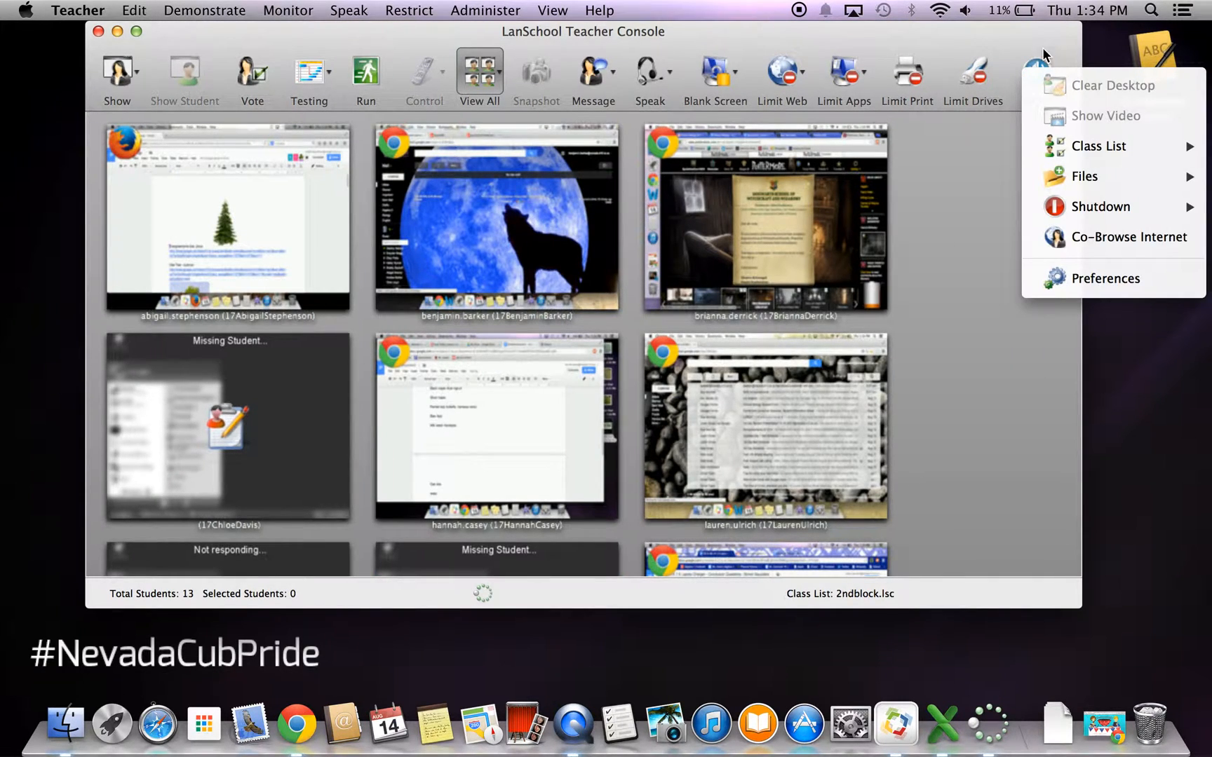
- Dismiss the currently loaded class list 2ndblock.lsc from the teacher console
click(1006, 29)
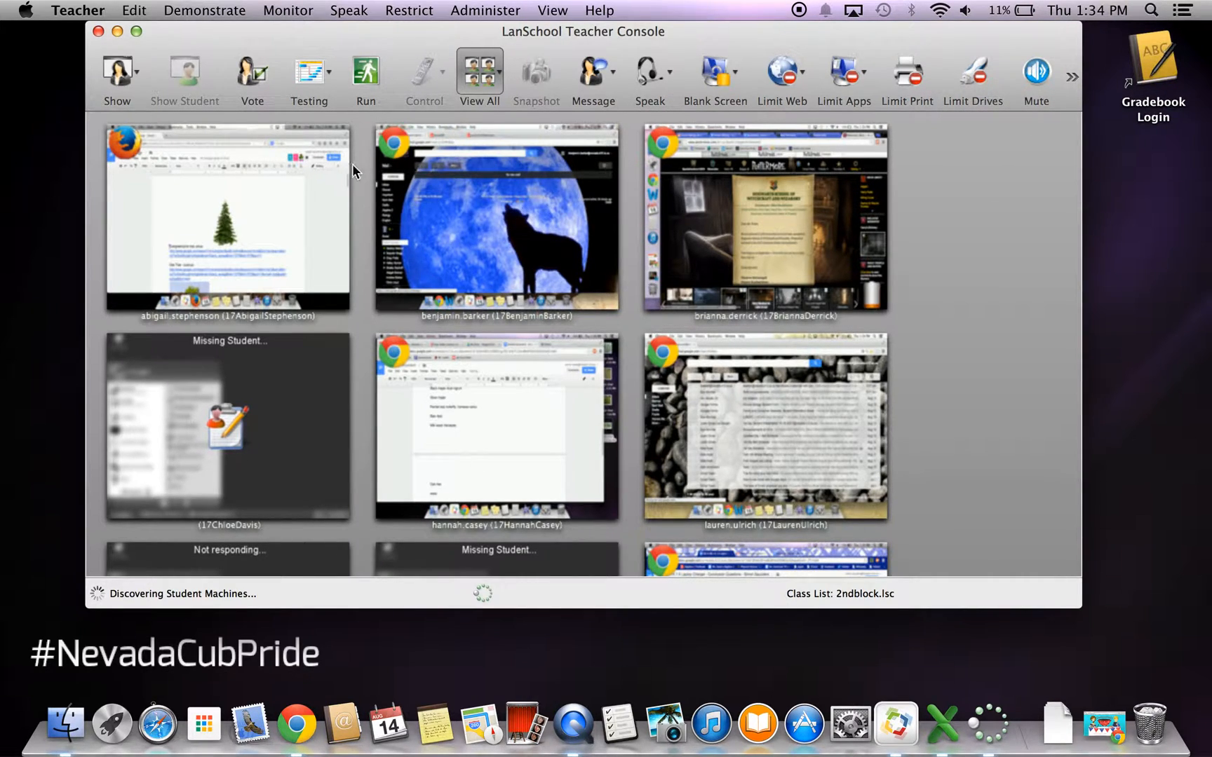
click(1070, 79)
mouse_move(1073, 152)
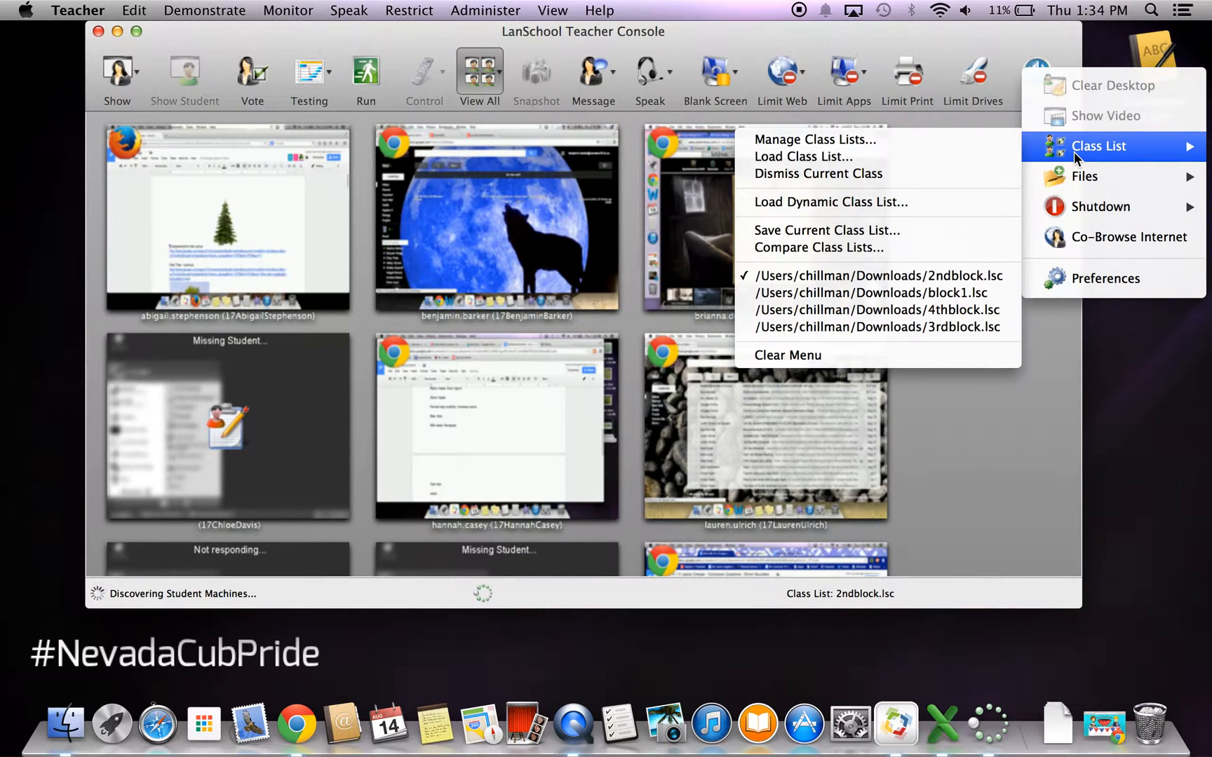
click(865, 173)
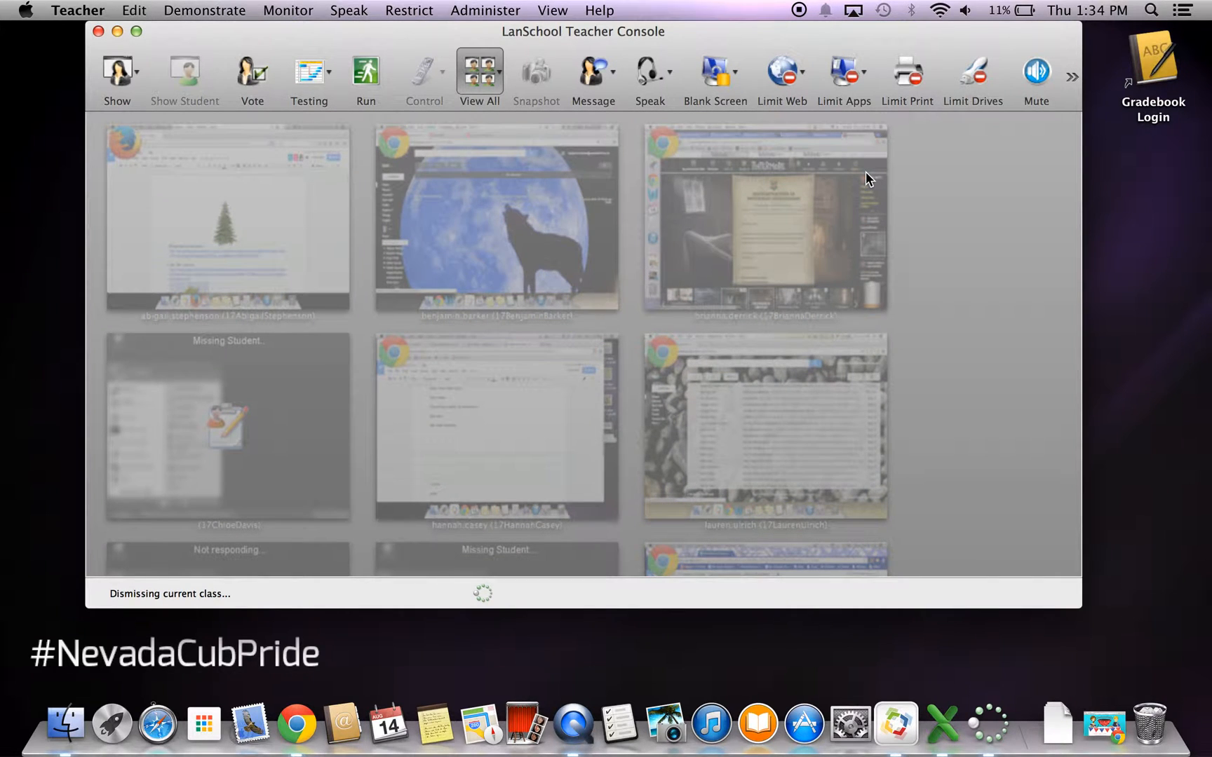
- Load the previously saved class list 3rdblock.lsc from the Downloads folder
click(1070, 78)
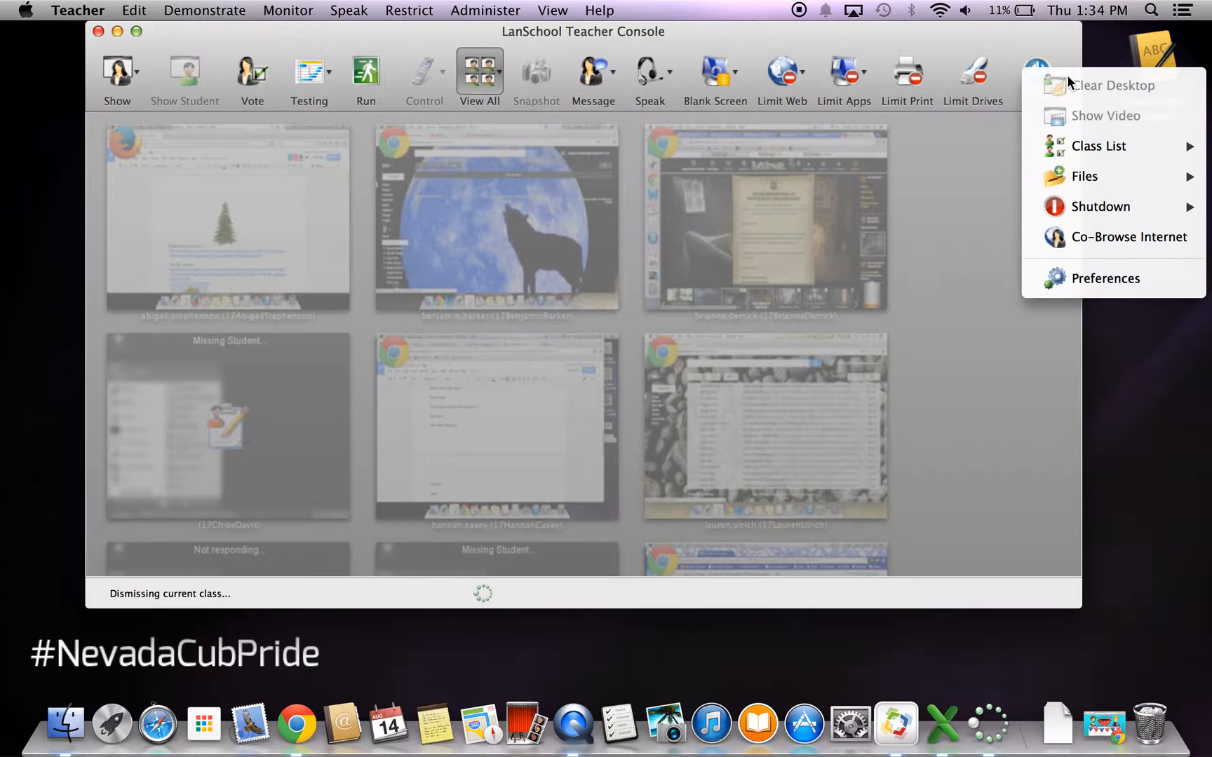
mouse_move(1094, 146)
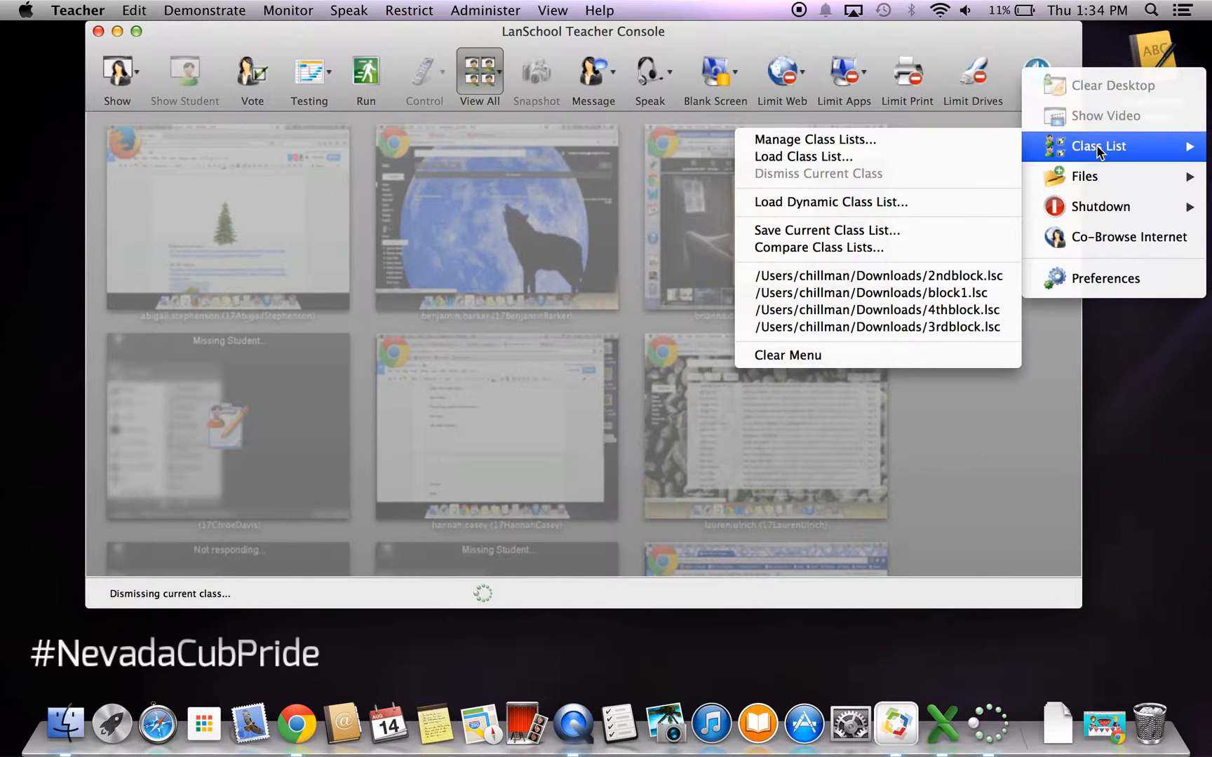
click(896, 156)
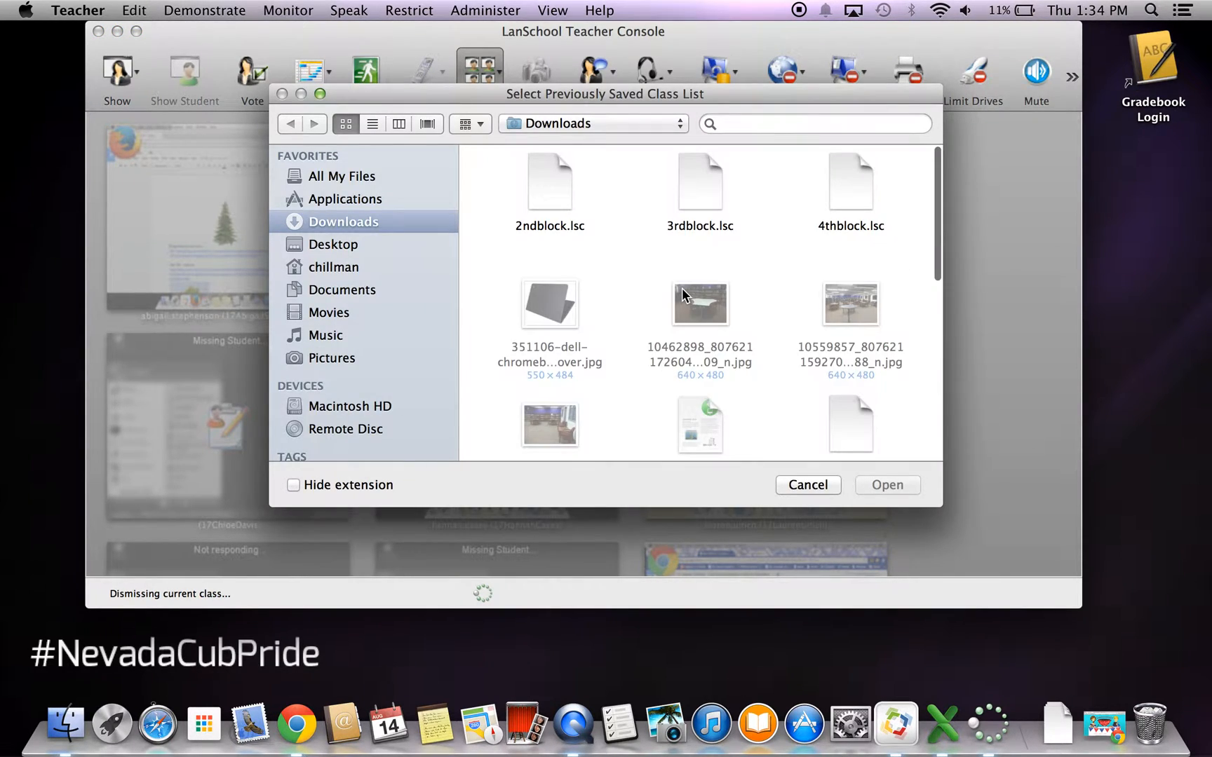
click(691, 196)
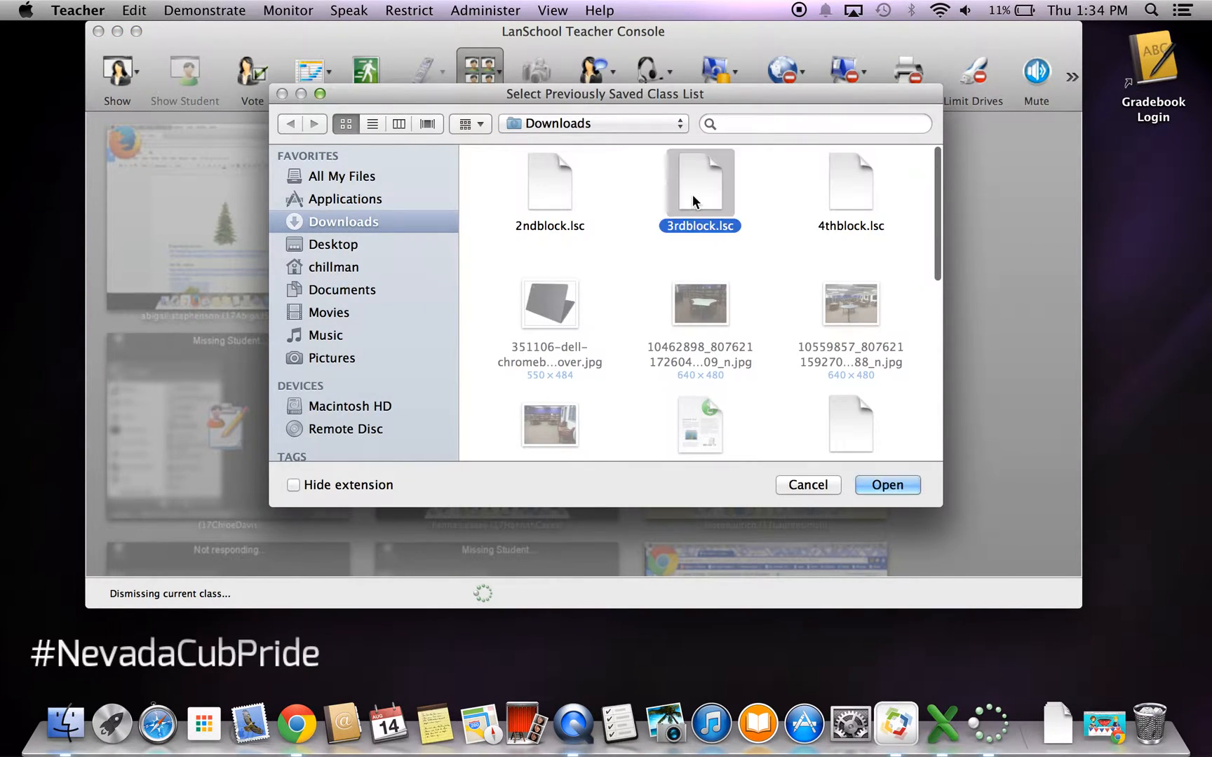
click(876, 484)
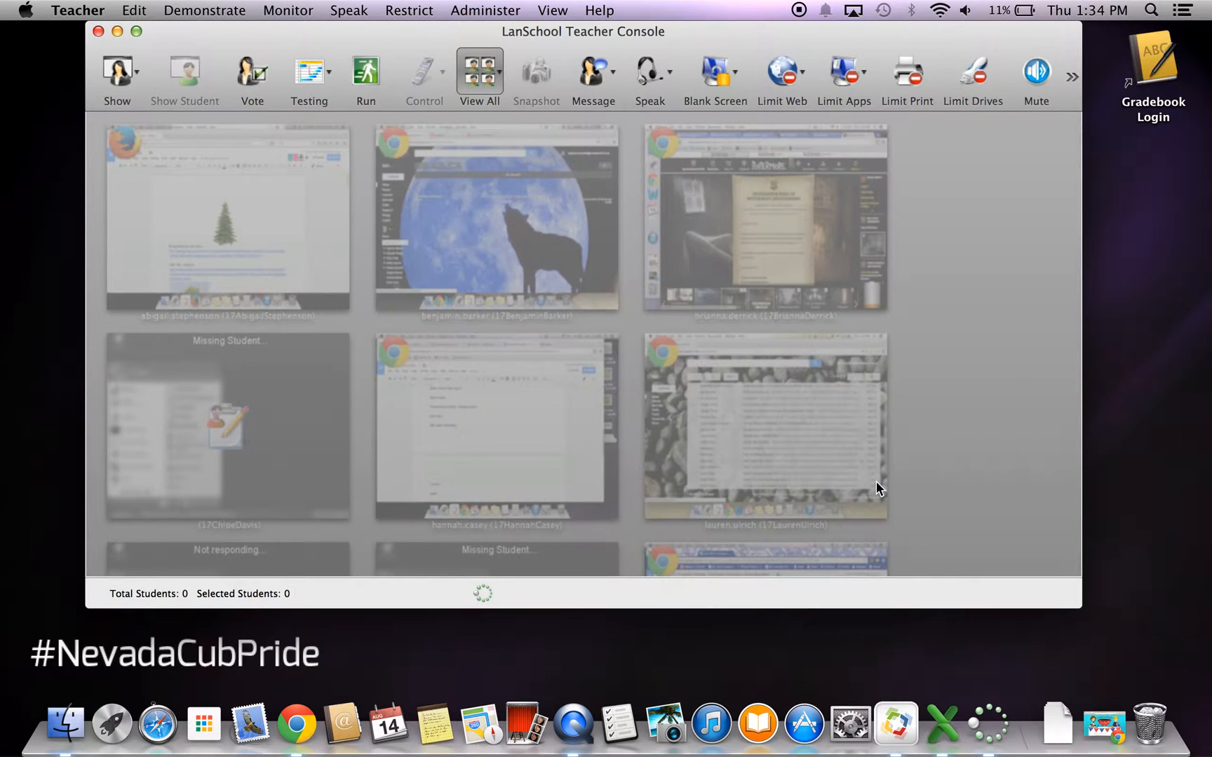
mouse_move(876, 482)
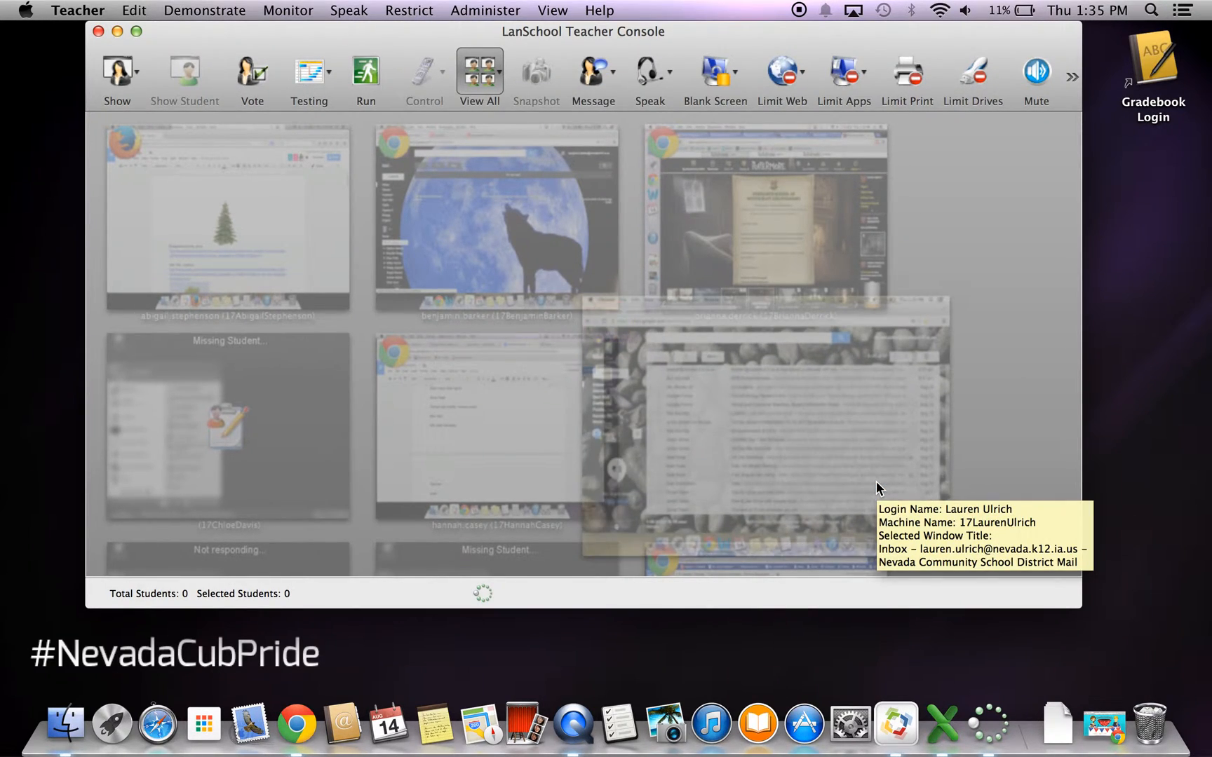